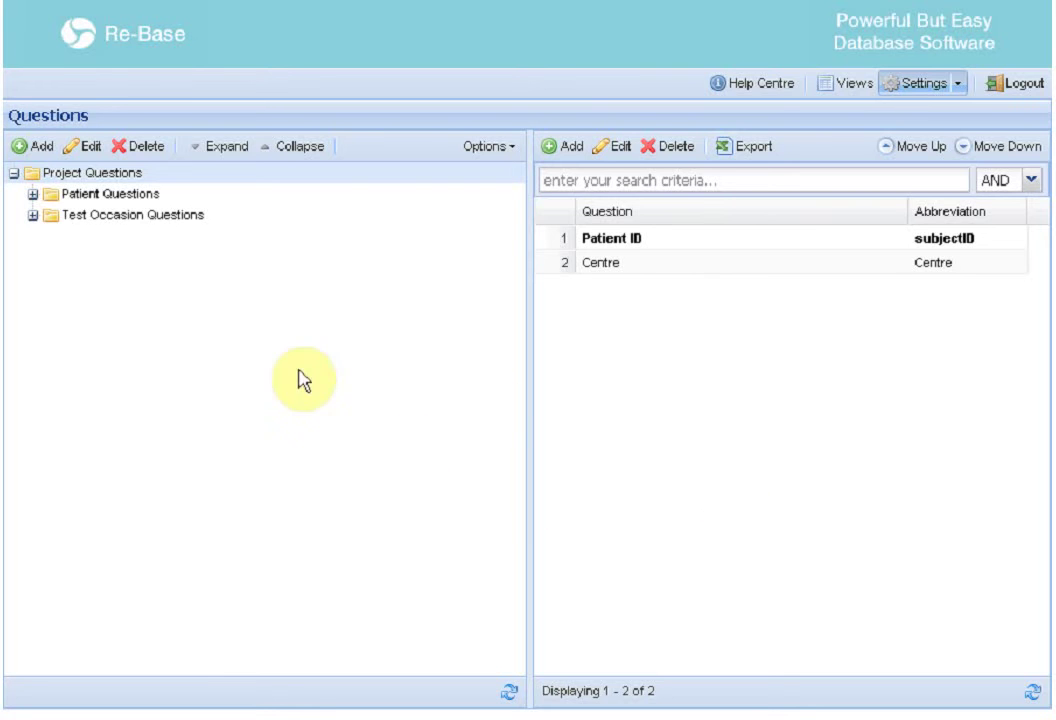
- View the Patient Questions and Test Occasion Questions folders, and expand both to show their sub-folders
{"action": "left_click", "coordinate": [135, 194]}
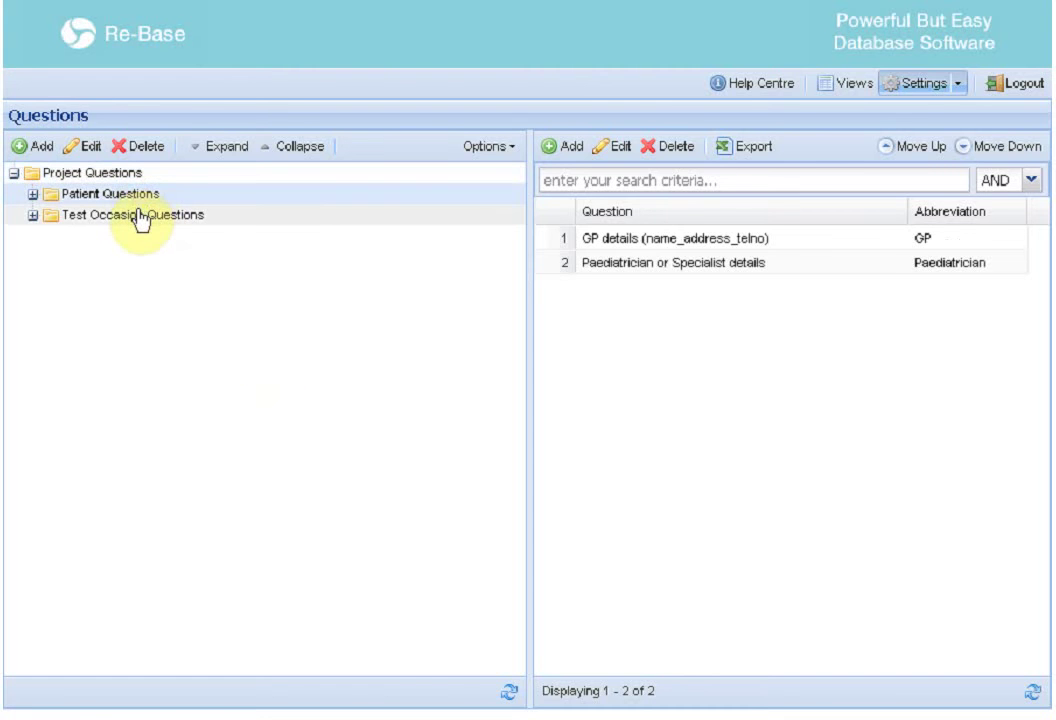
{"action": "left_click", "coordinate": [137, 216]}
{"action": "left_click", "coordinate": [140, 190]}
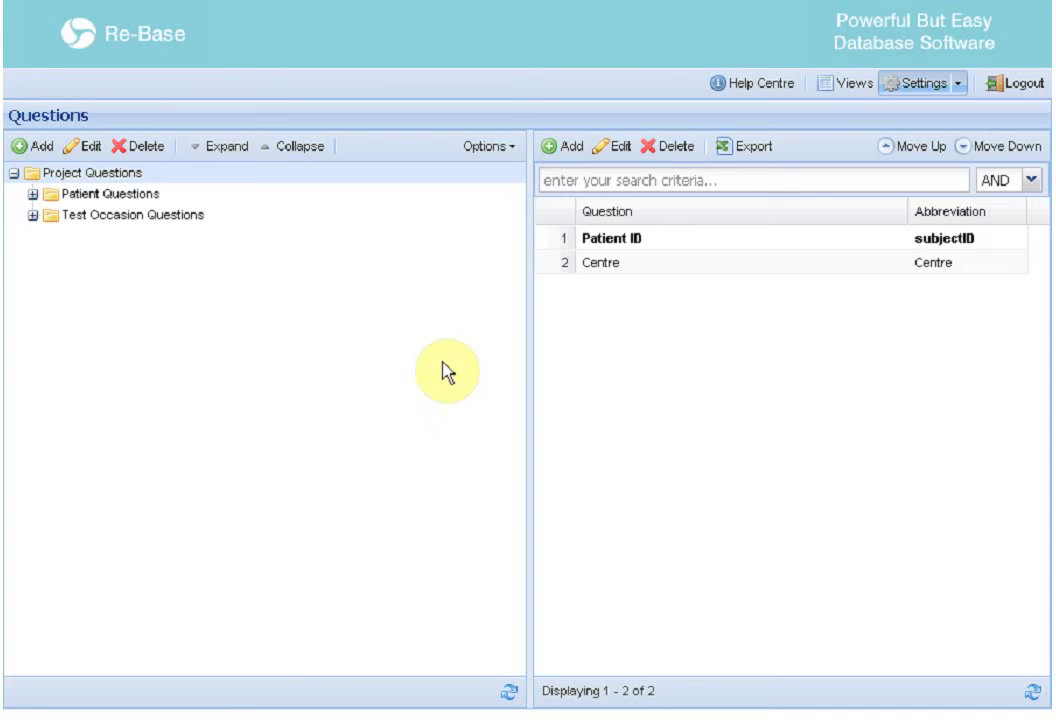
{"action": "left_click", "coordinate": [32, 195]}
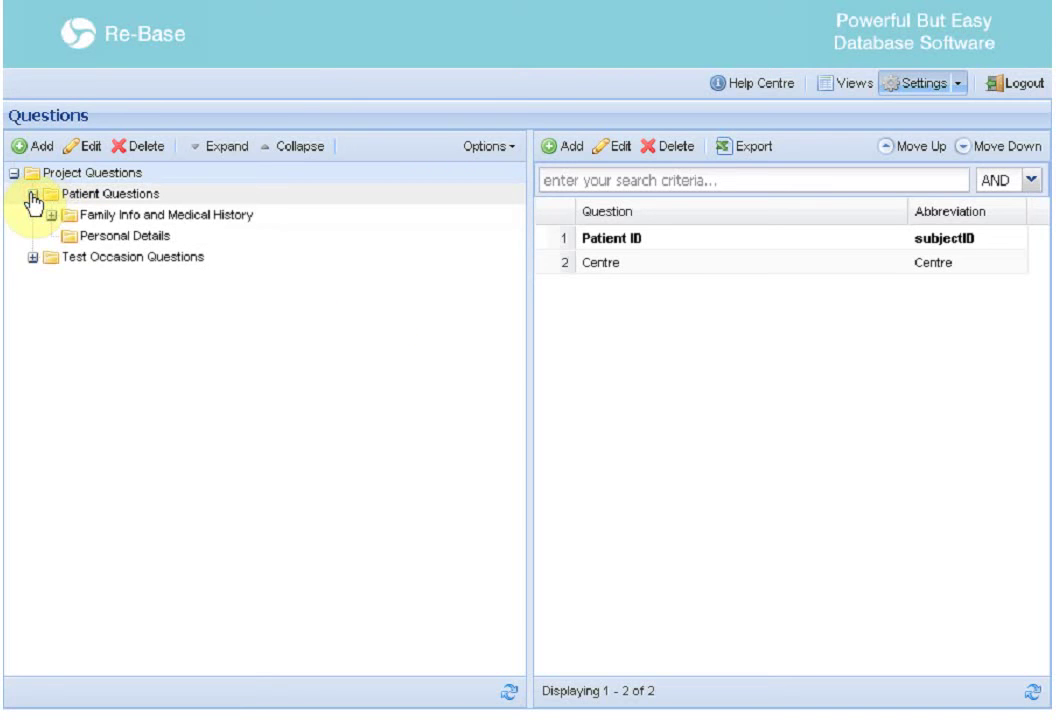
{"action": "left_click", "coordinate": [32, 257]}
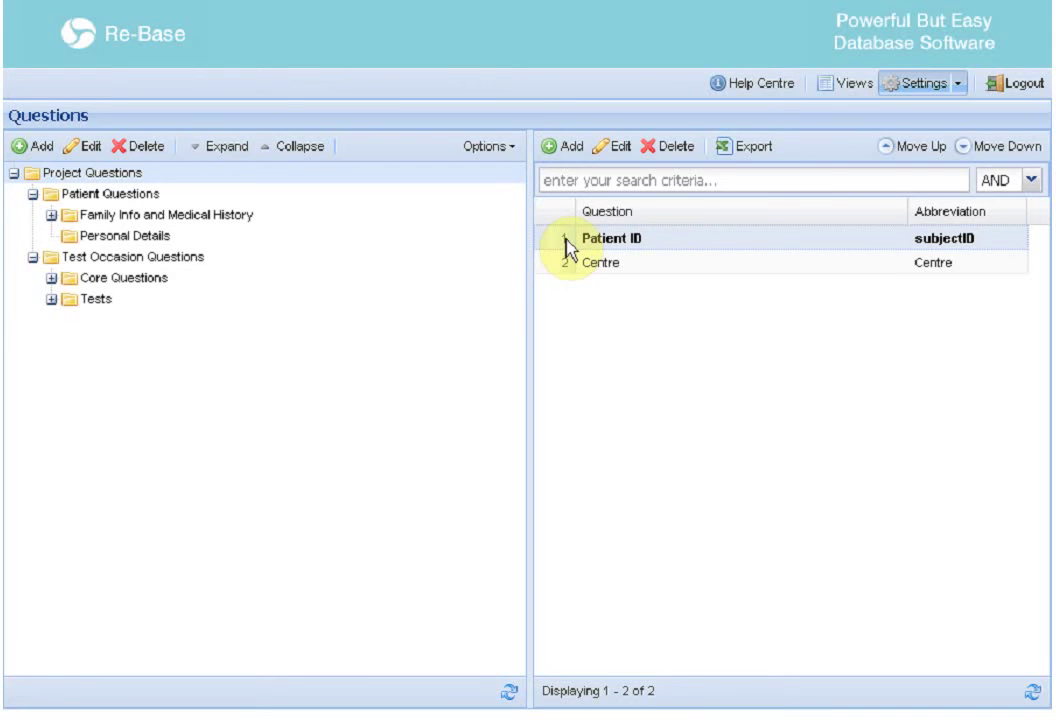
- Review the questions held in the Personal Details folder, the Project Questions level and the Test Occasion Questions folder
{"action": "left_click", "coordinate": [211, 244]}
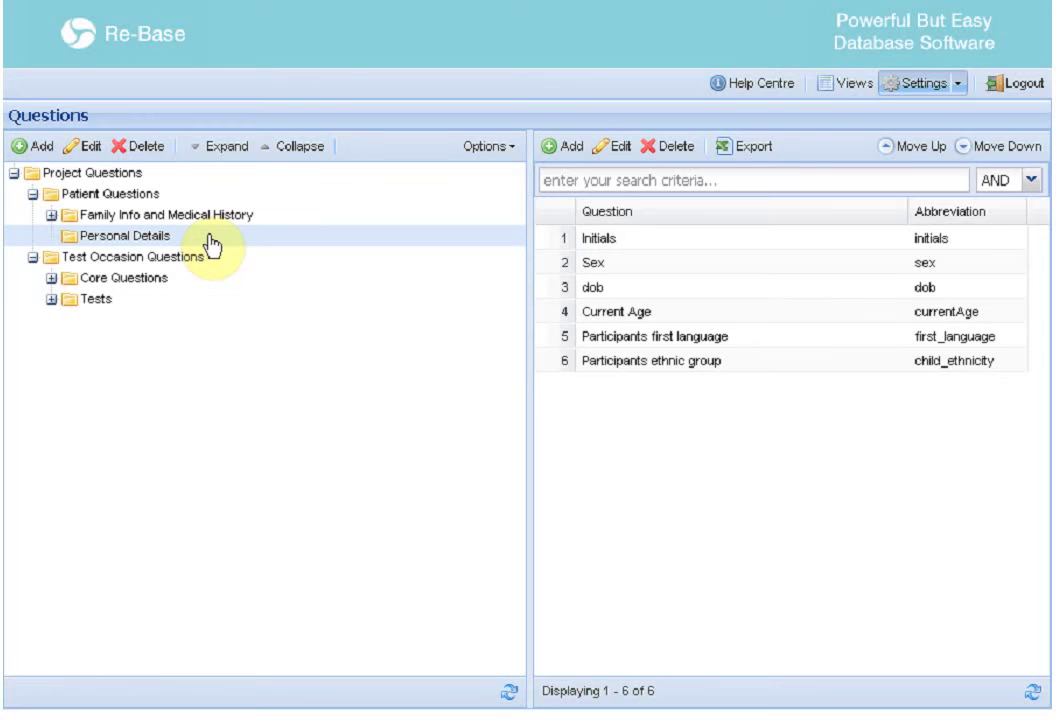
{"action": "left_click", "coordinate": [135, 192]}
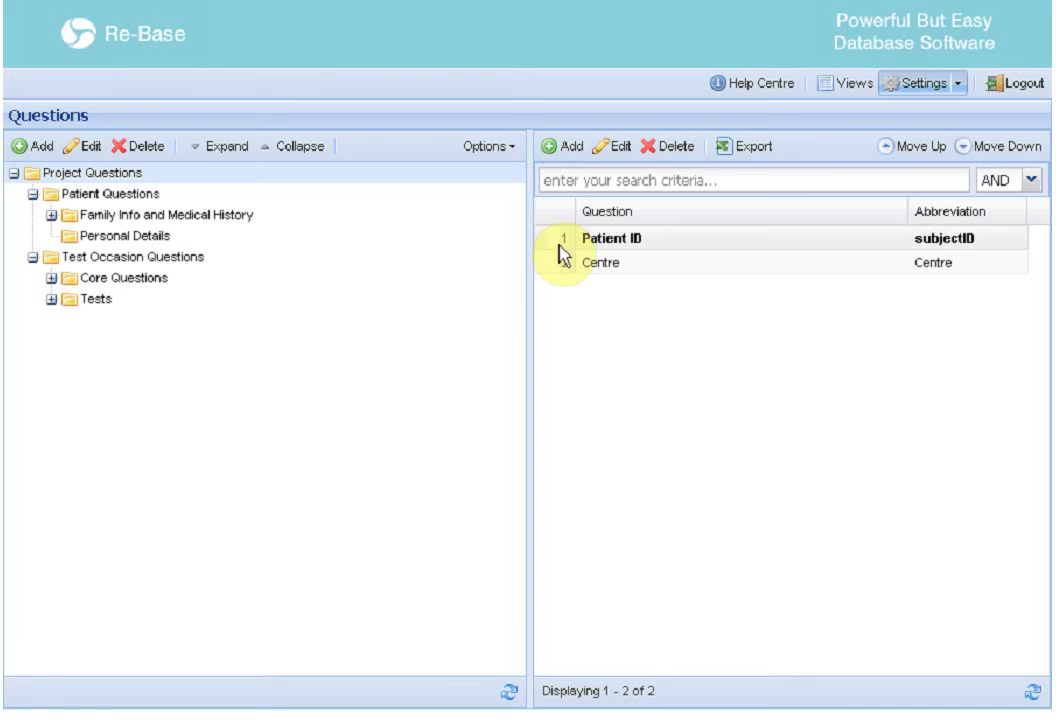
{"action": "left_click", "coordinate": [186, 256]}
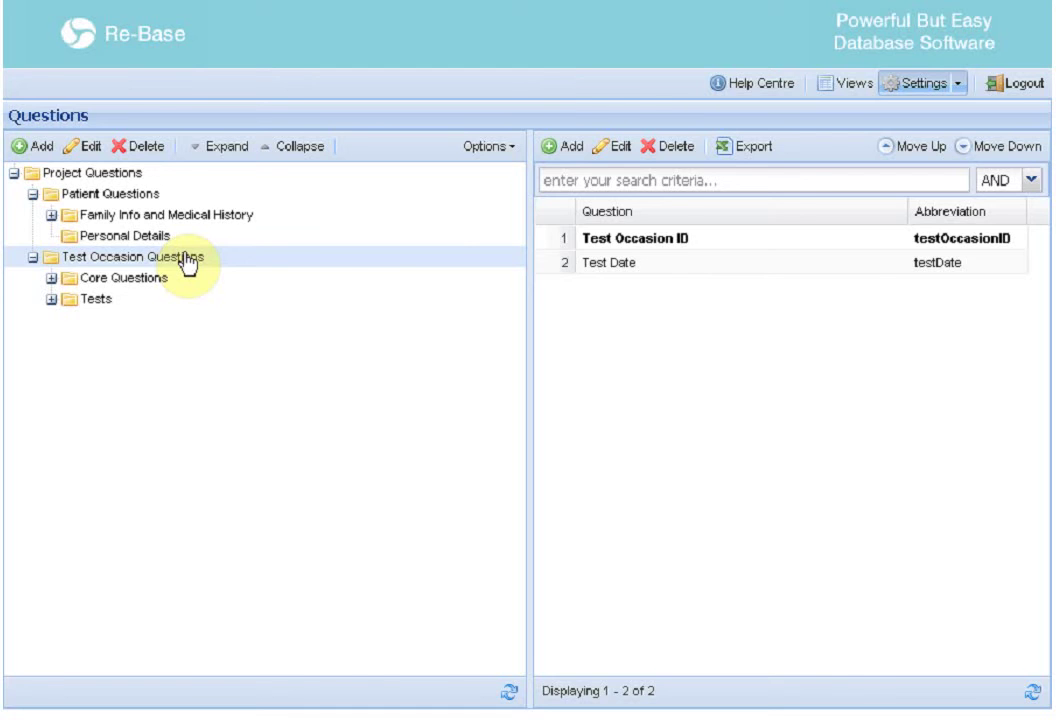
{"action": "left_click", "coordinate": [619, 245]}
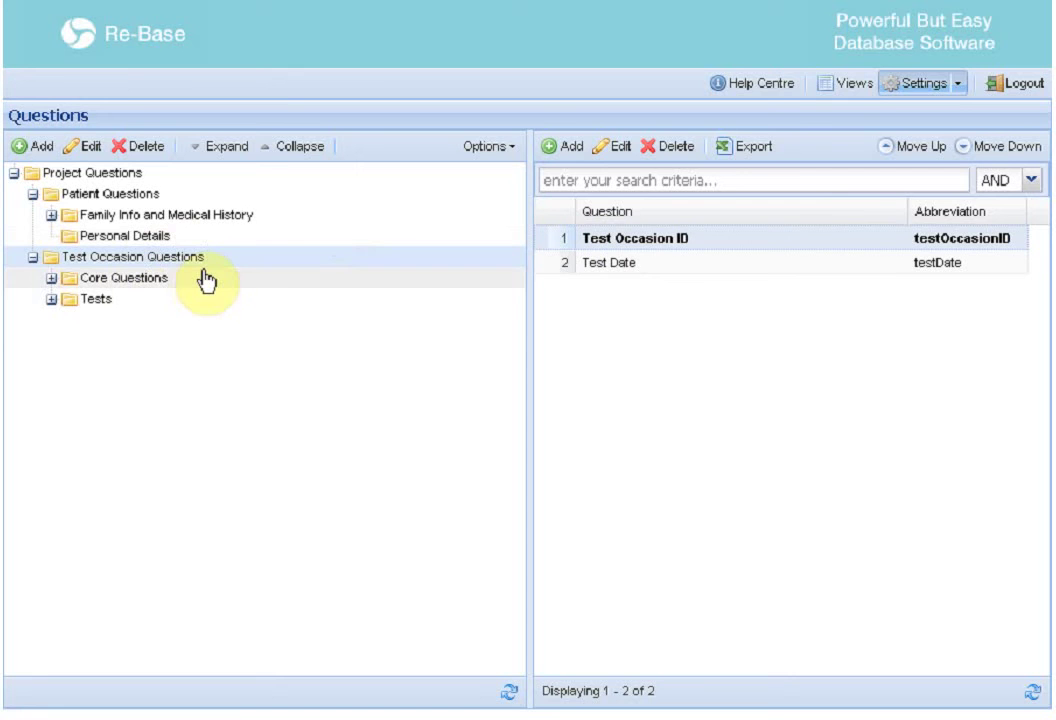
{"action": "left_click", "coordinate": [70, 174]}
{"action": "left_click", "coordinate": [228, 258]}
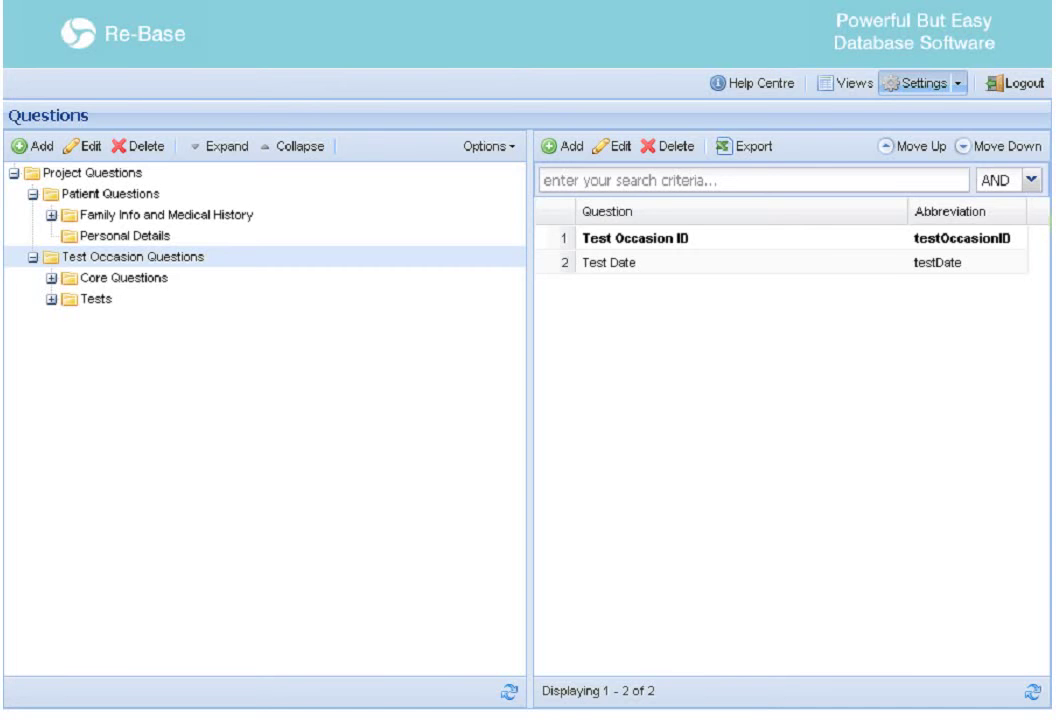
- List all sub-folder questions for Project Questions and make the question search ready for criteria
{"action": "left_click", "coordinate": [342, 174]}
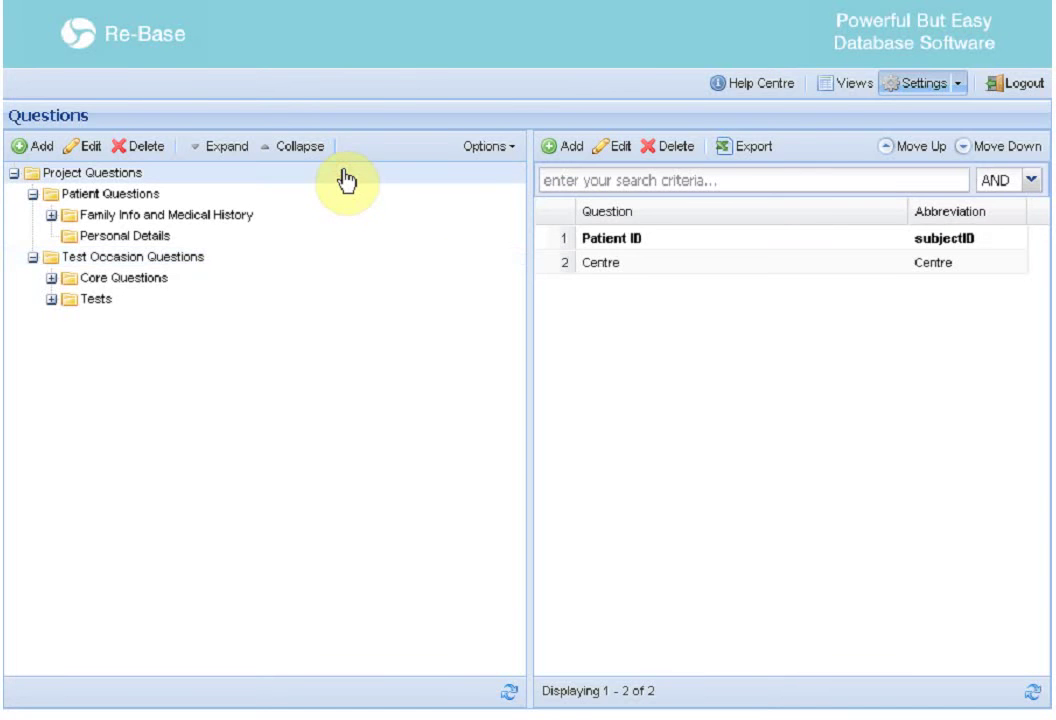
{"action": "left_click", "coordinate": [492, 147]}
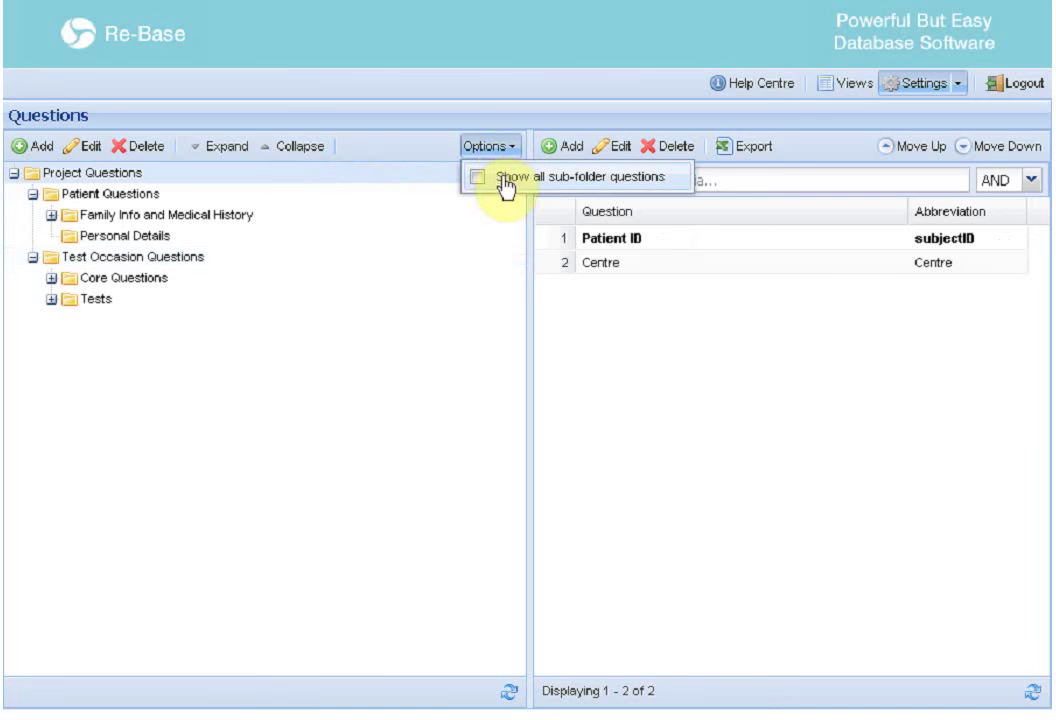
{"action": "left_click", "coordinate": [479, 177]}
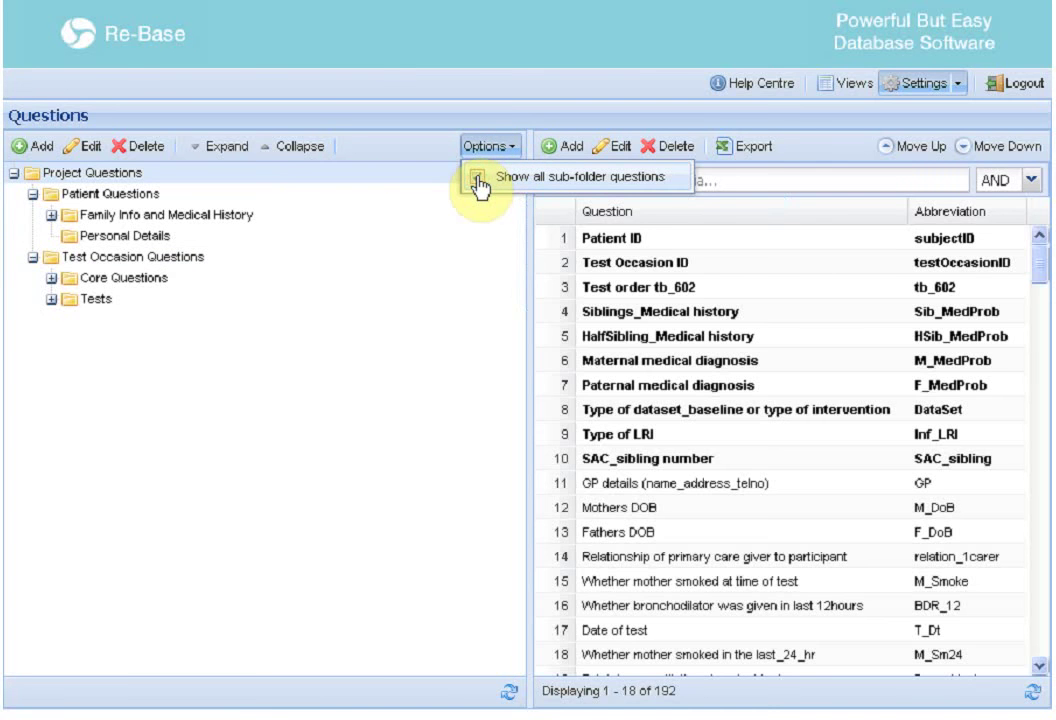
{"action": "left_click", "coordinate": [724, 174]}
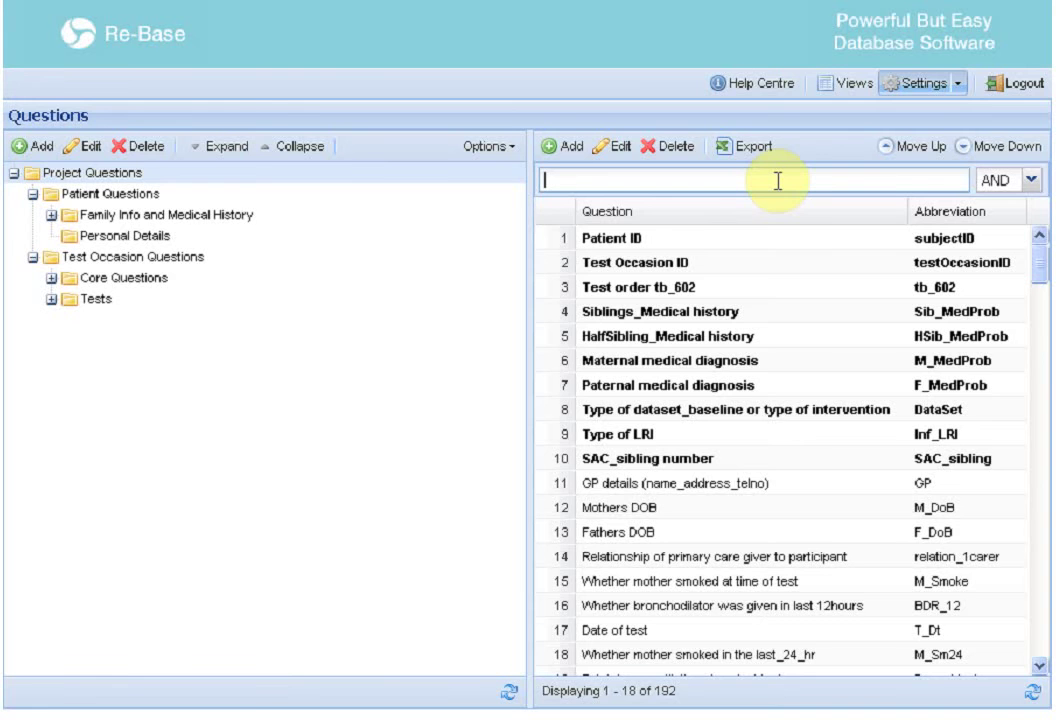
- Switch to the Test Occasion Questions folder and turn off showing all sub-folder questions
{"action": "left_click", "coordinate": [288, 260]}
{"action": "left_click", "coordinate": [512, 148]}
{"action": "left_click", "coordinate": [478, 178]}
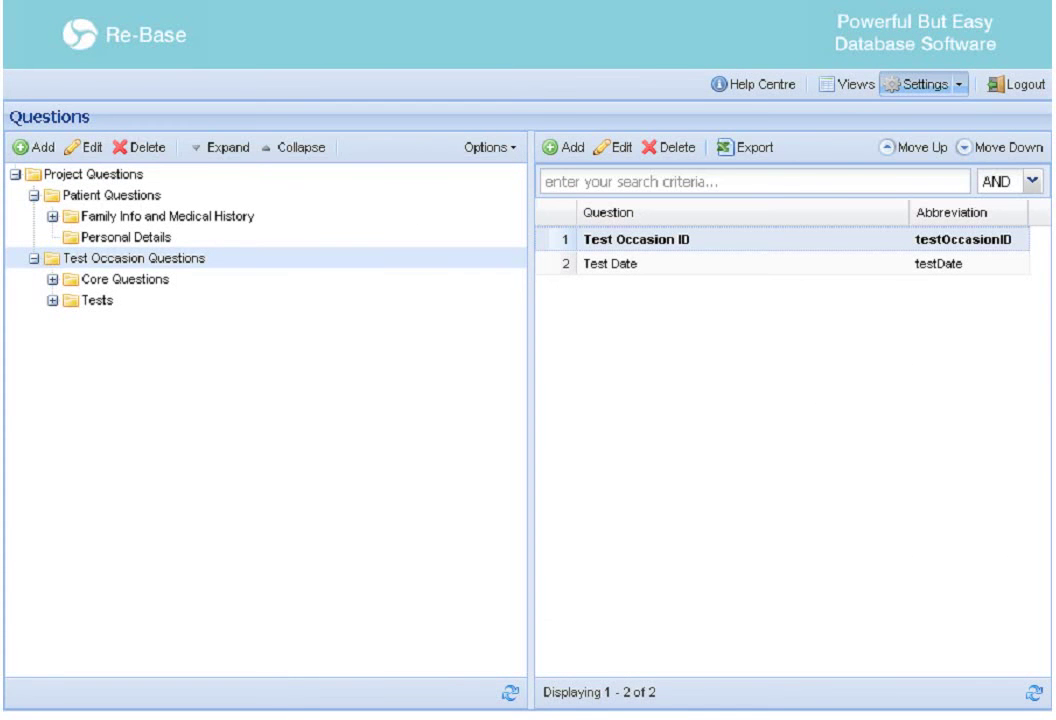
- Open the Test Occasion ID question, examine its data type choices and validation limits, and close it without saving
{"action": "double_click", "coordinate": [738, 243]}
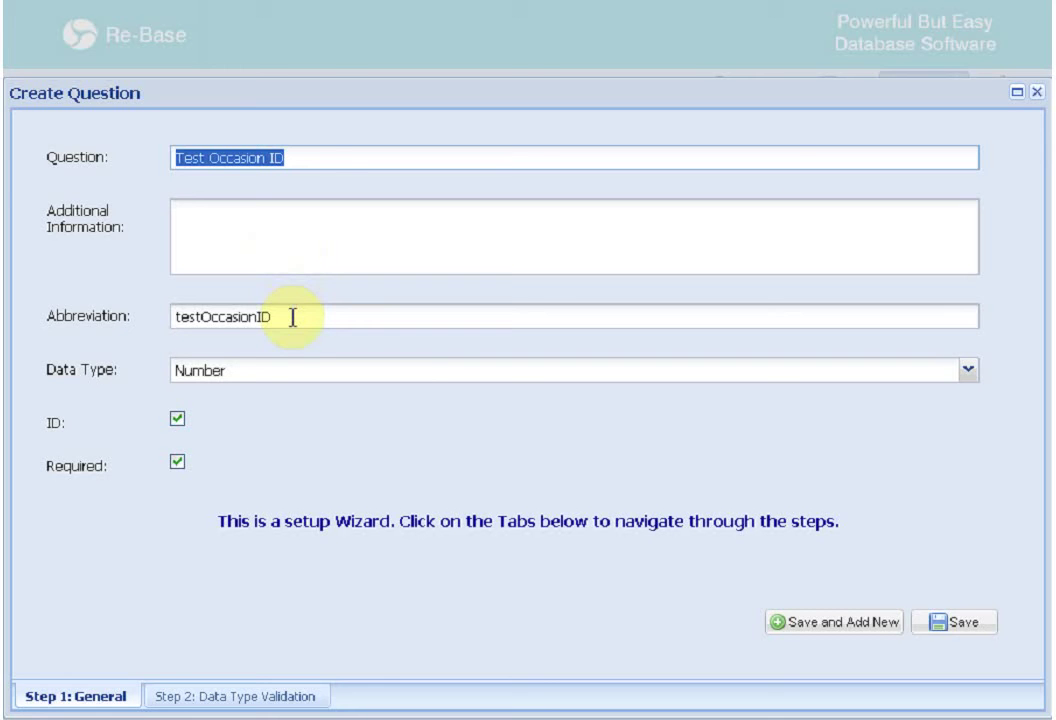
{"action": "left_click", "coordinate": [967, 372]}
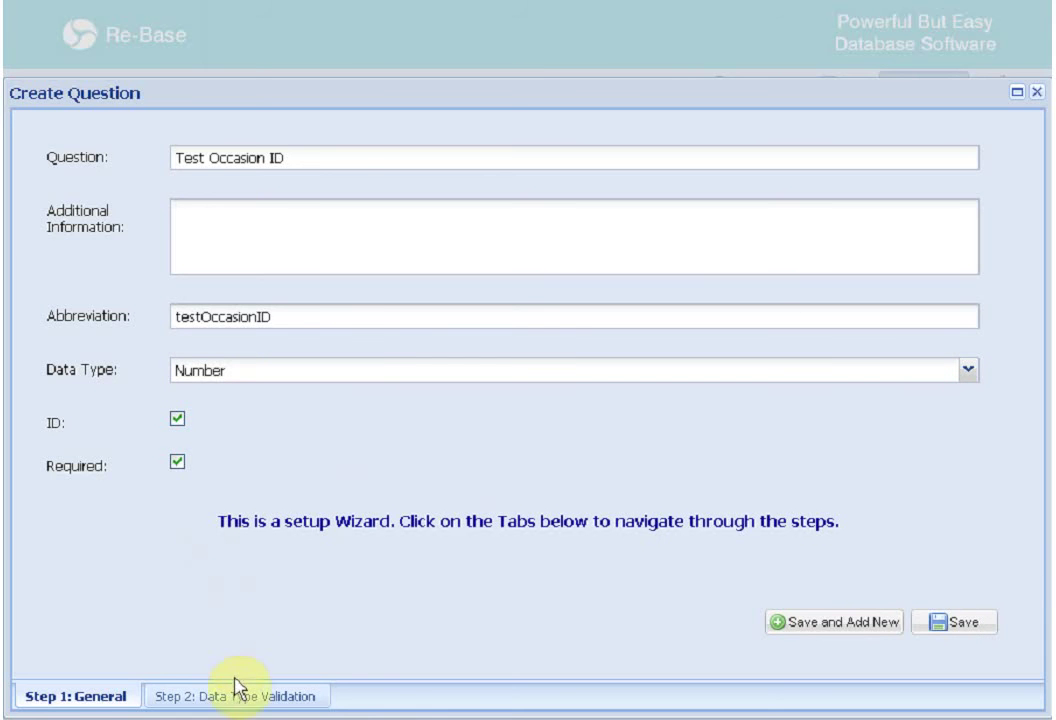
{"action": "left_click", "coordinate": [236, 706]}
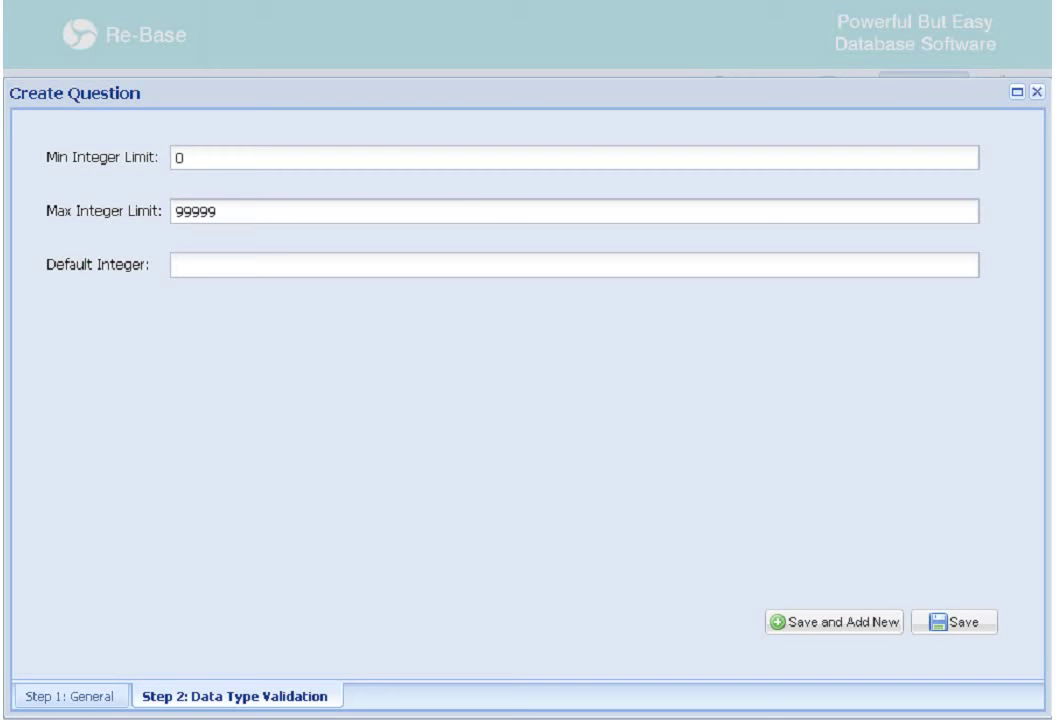
{"action": "left_click", "coordinate": [1037, 92]}
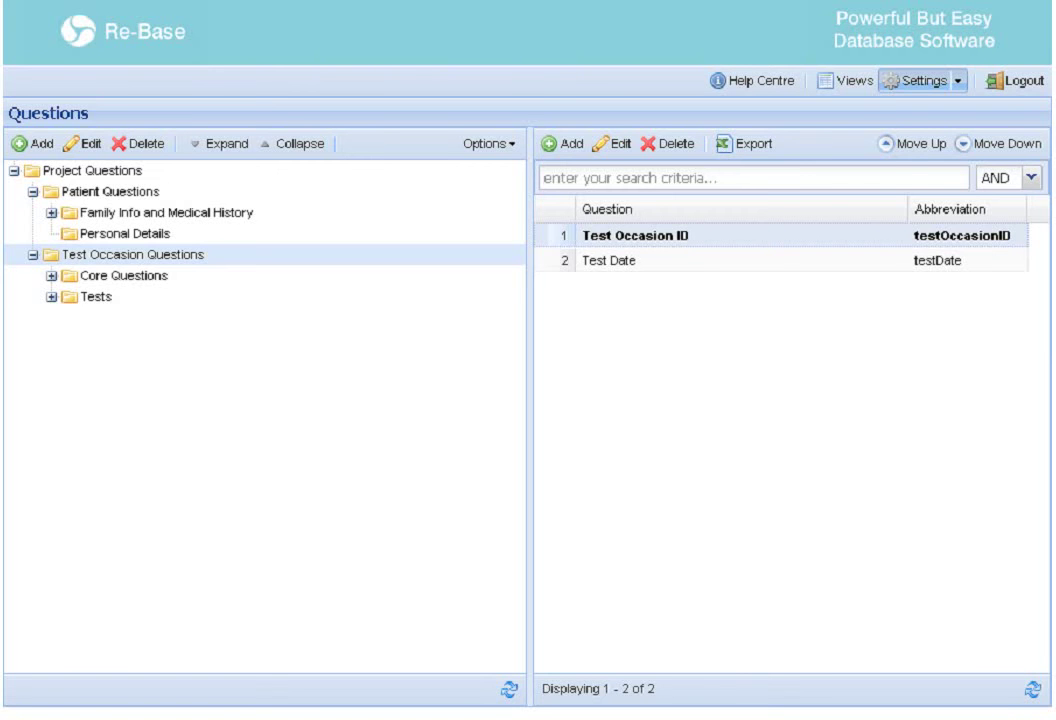
- Find the patients ethnic group question in Personal Details, and search the lookups for "ethnic" to view the EthnicGroup options
{"action": "left_click", "coordinate": [250, 236]}
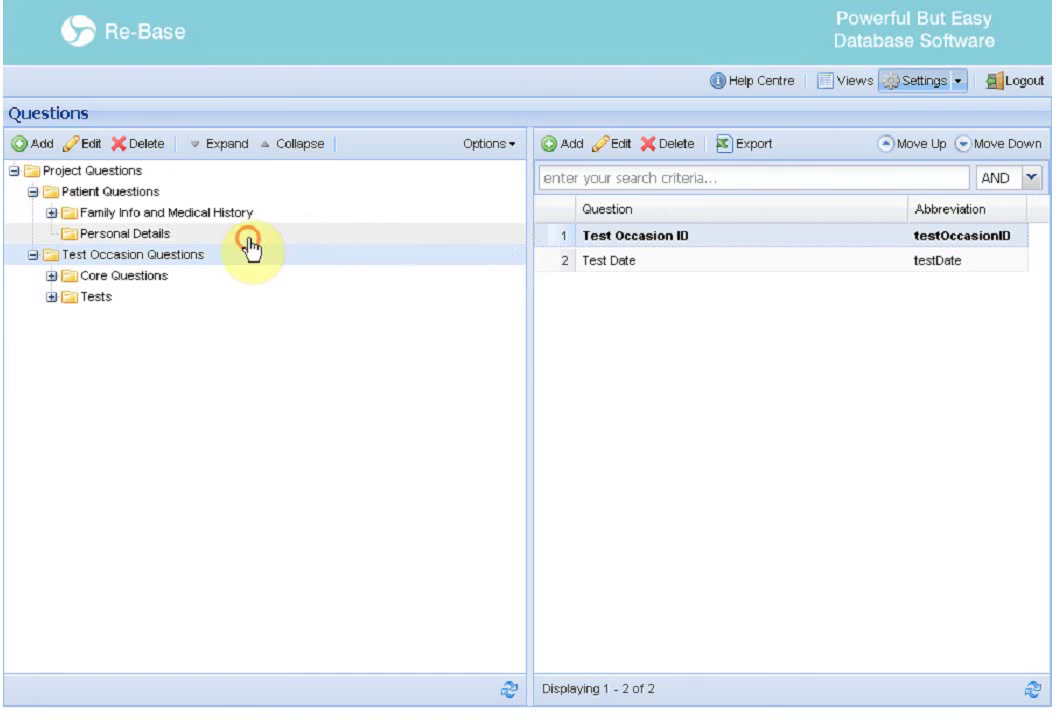
{"action": "left_click", "coordinate": [660, 336]}
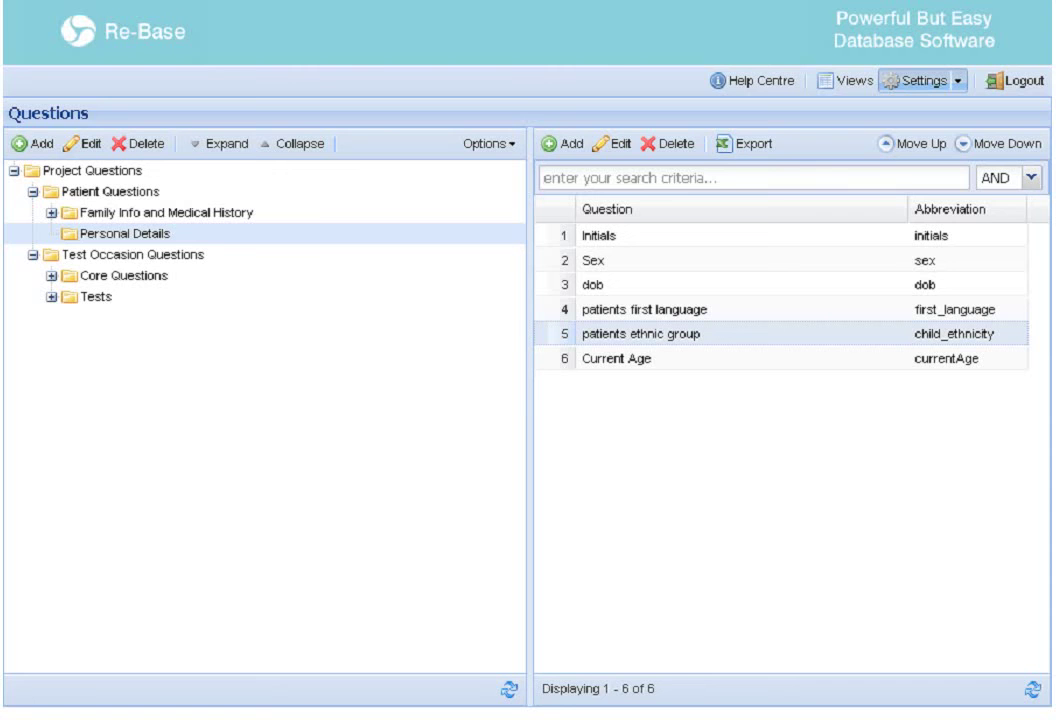
{"action": "left_click", "coordinate": [958, 86]}
{"action": "left_click", "coordinate": [935, 168]}
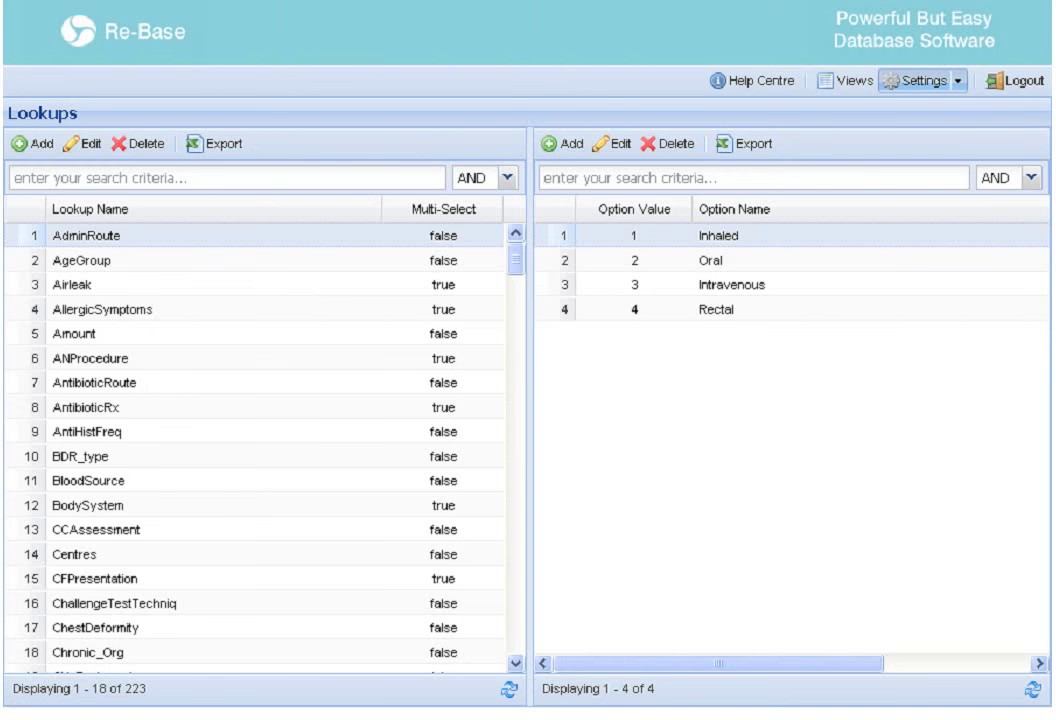
{"action": "left_click", "coordinate": [406, 172]}
{"action": "type", "text": "ethnic"}
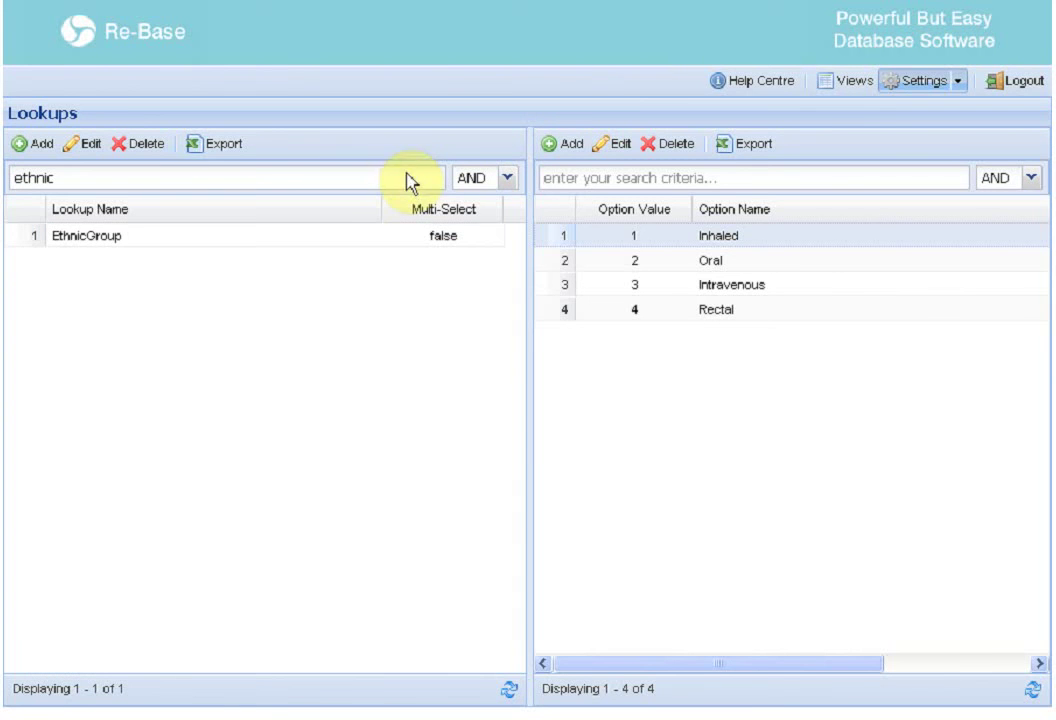
{"action": "left_click", "coordinate": [382, 238]}
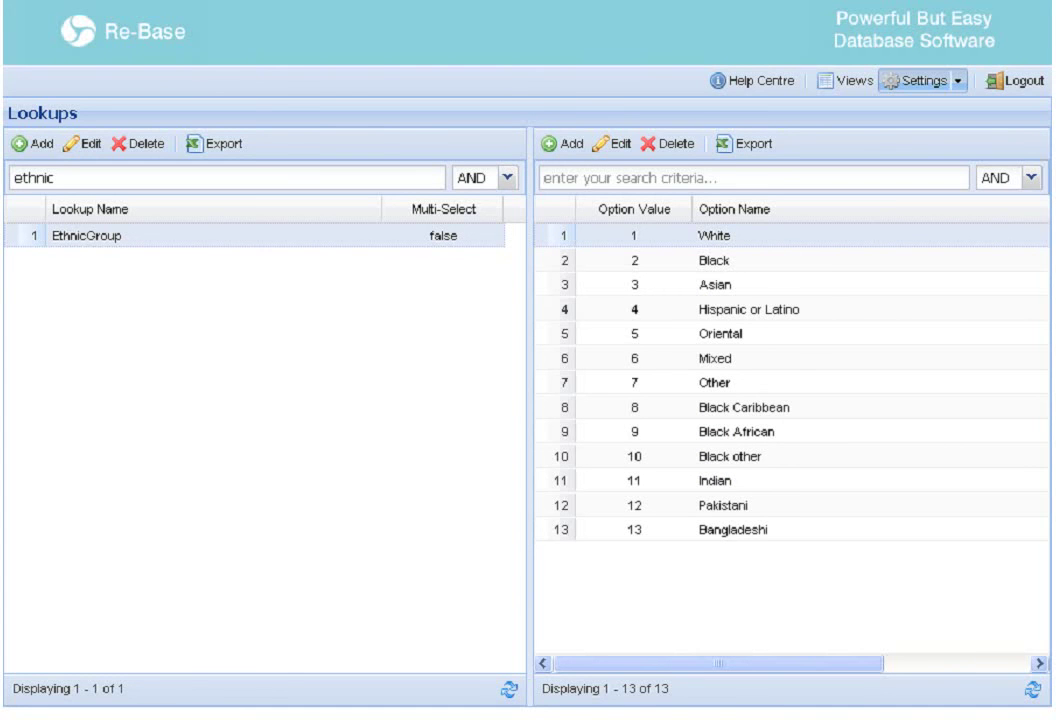
- Open the patients ethnic group question from Personal Details, check its data type and assigned lookup, and close it without saving
{"action": "left_click", "coordinate": [959, 82]}
{"action": "left_click", "coordinate": [958, 141]}
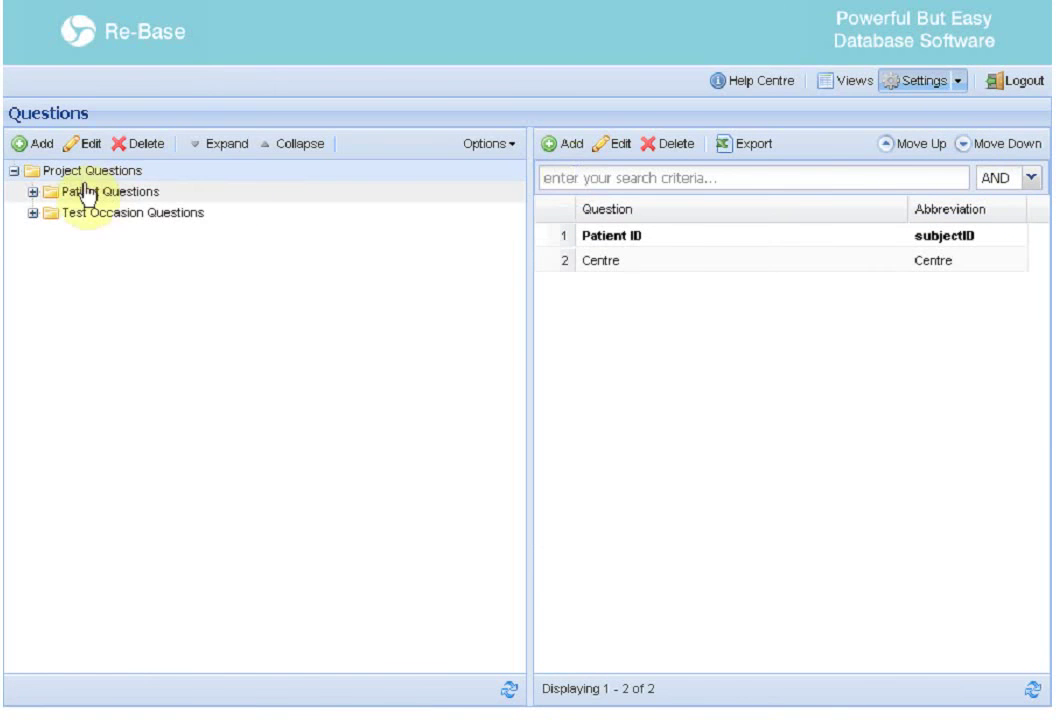
{"action": "left_click", "coordinate": [34, 192]}
{"action": "left_click", "coordinate": [150, 235]}
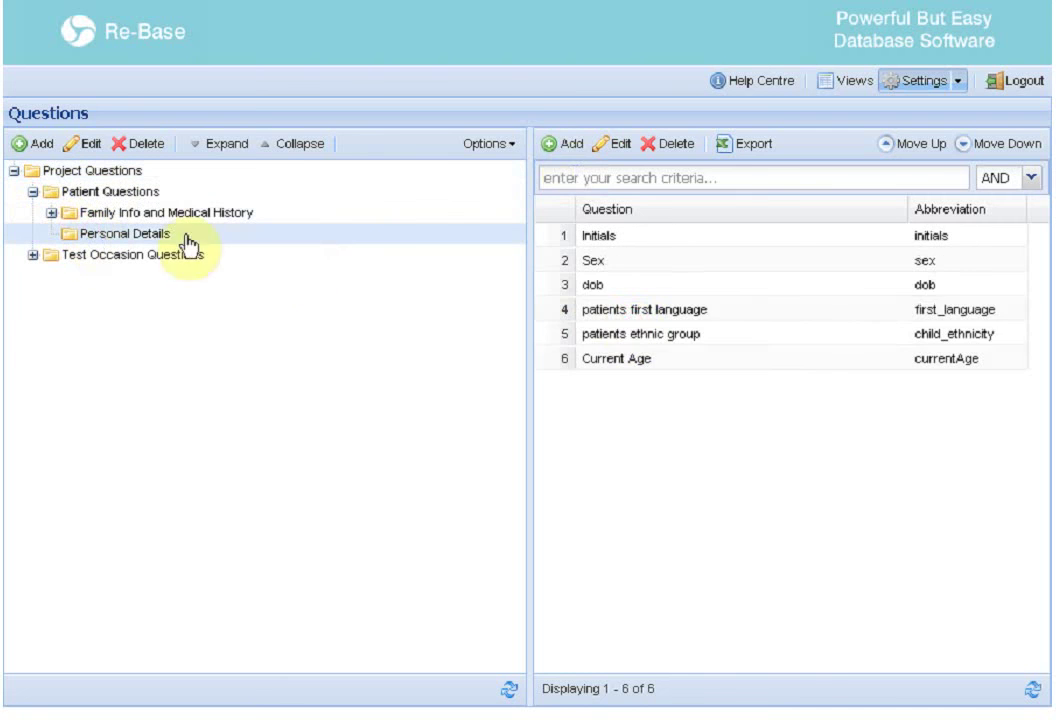
{"action": "left_click", "coordinate": [630, 333]}
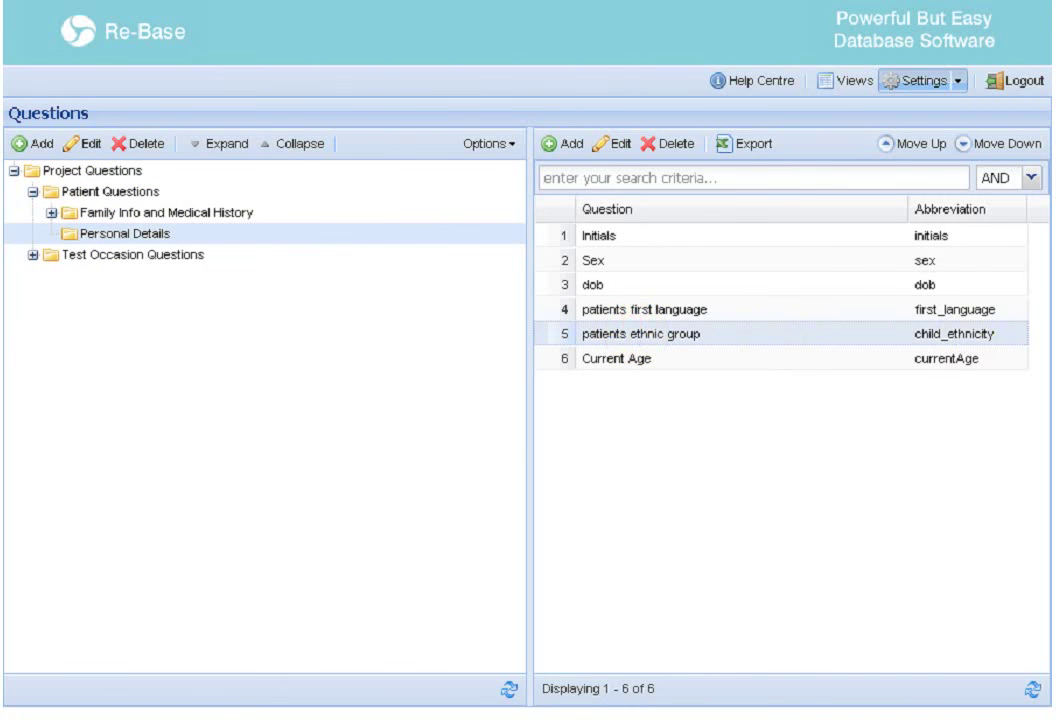
{"action": "left_click", "coordinate": [612, 143]}
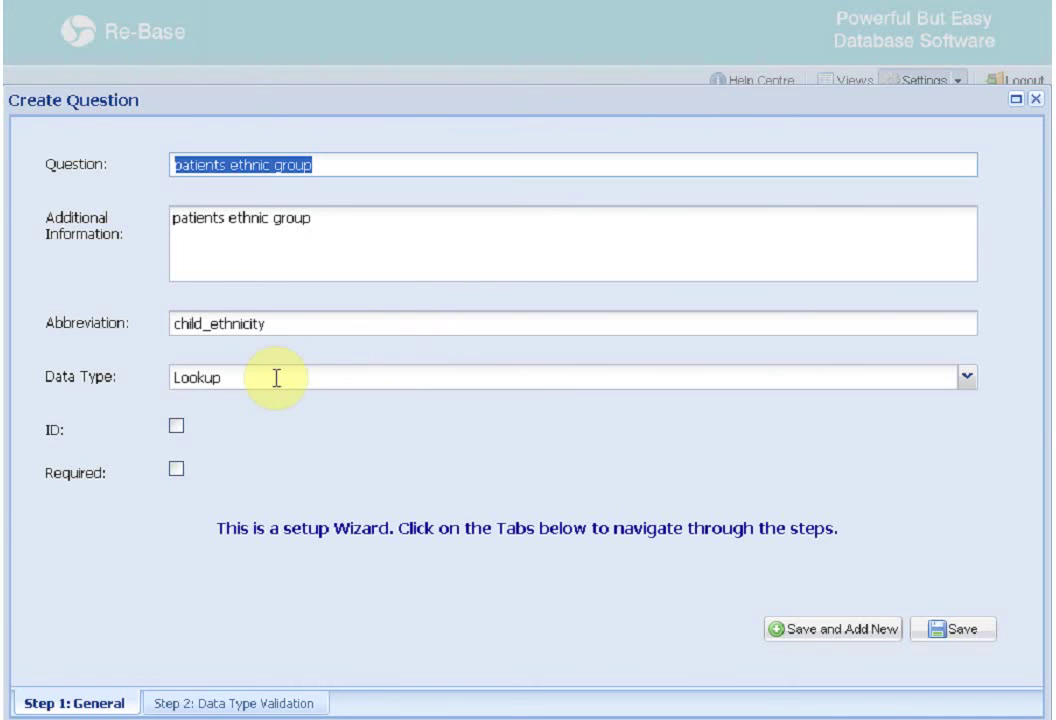
{"action": "left_click", "coordinate": [260, 705]}
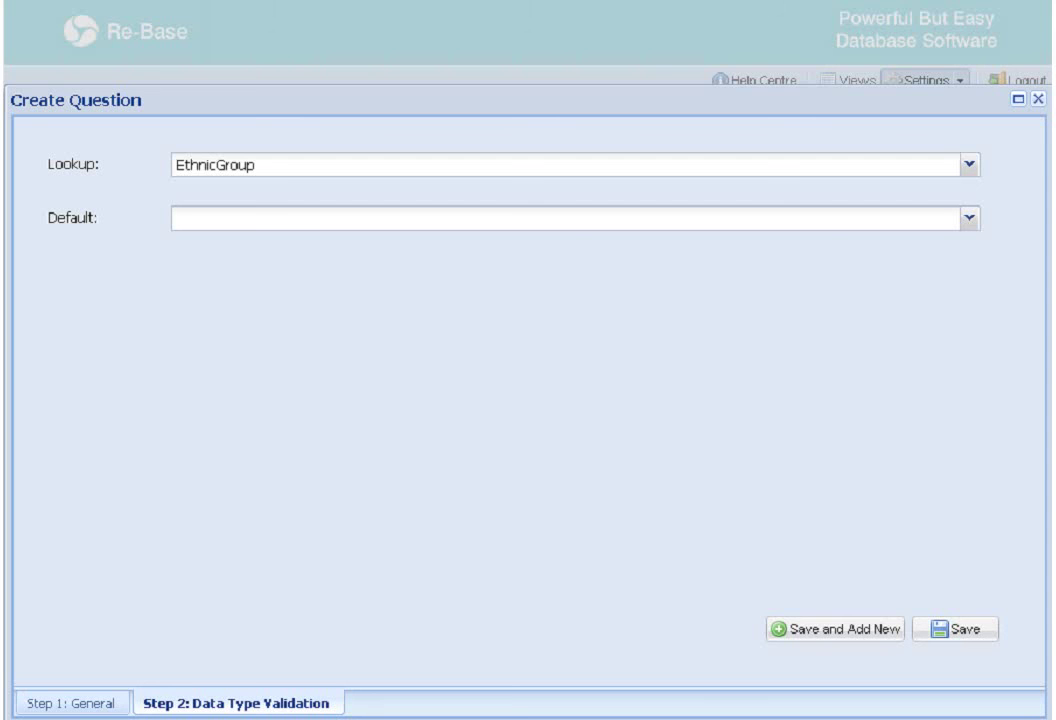
{"action": "left_click", "coordinate": [1038, 99]}
- Open the Patient and Test Occasion Data view, inspect the ethnic group choices on the second patient's record, and close the view
{"action": "left_click", "coordinate": [855, 84]}
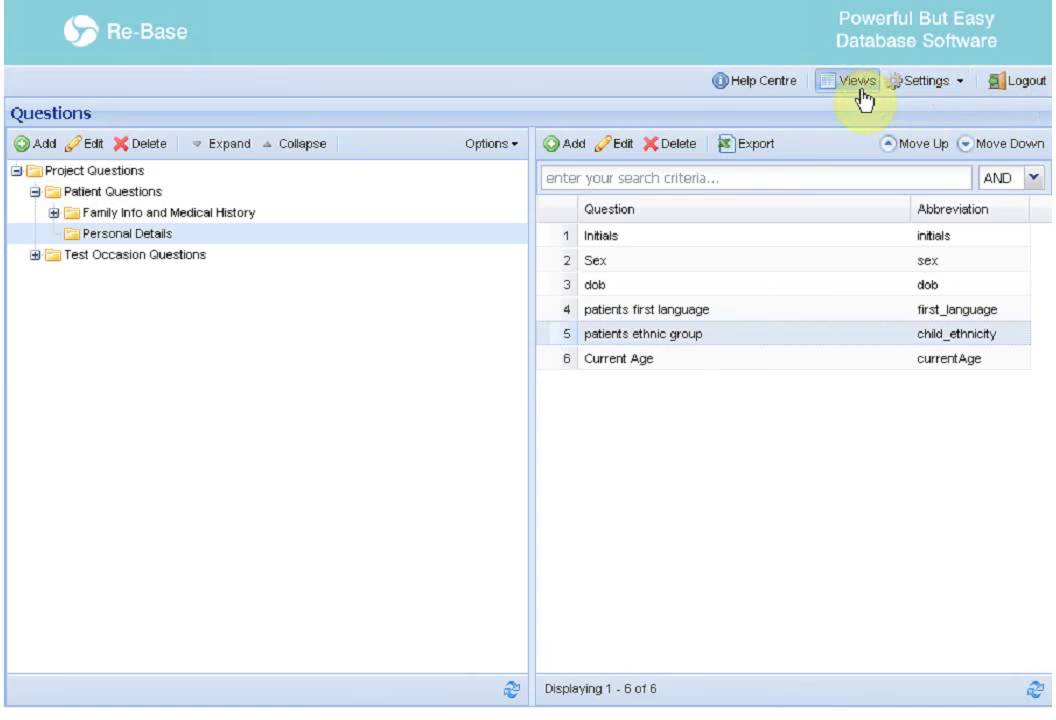
{"action": "double_click", "coordinate": [345, 390]}
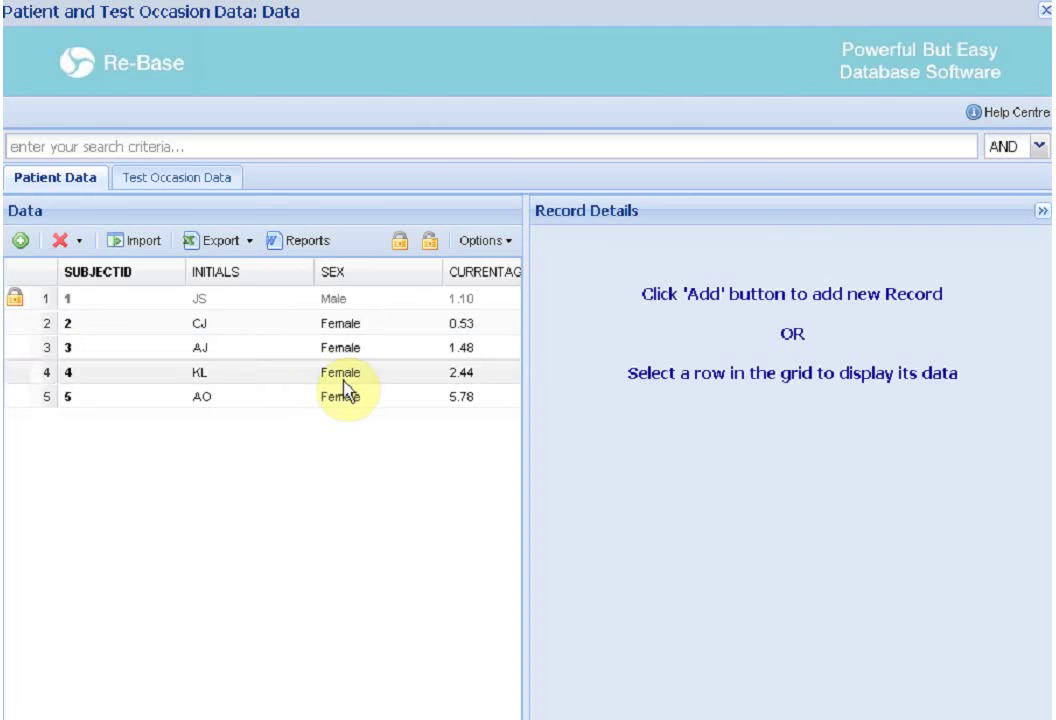
{"action": "left_click", "coordinate": [272, 324]}
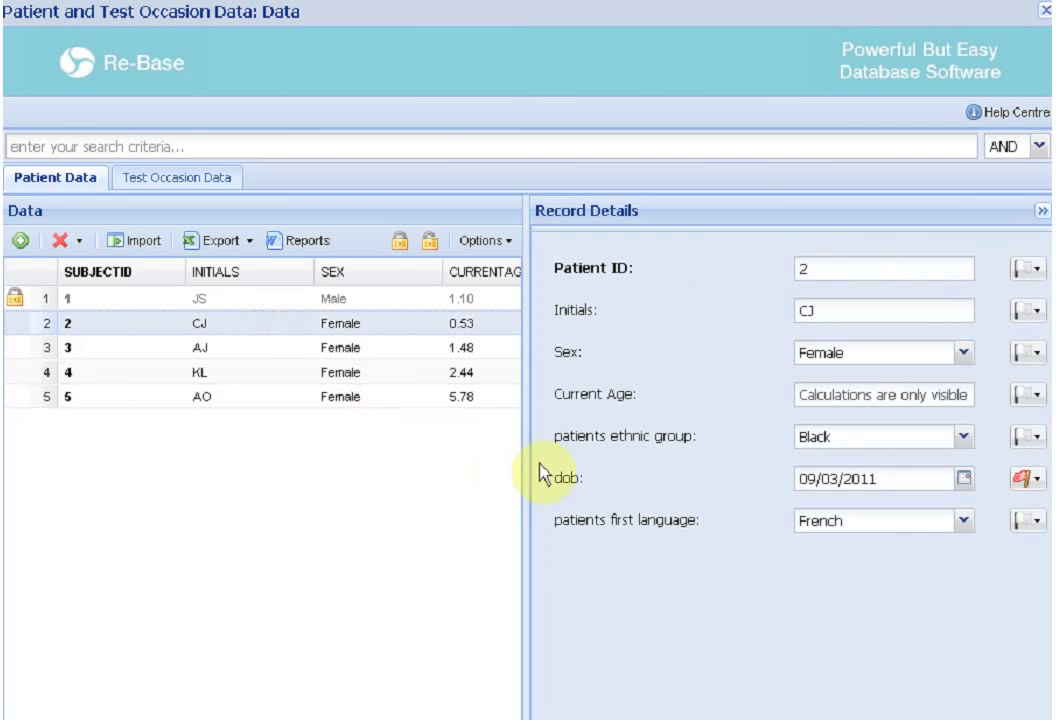
{"action": "left_click", "coordinate": [962, 440]}
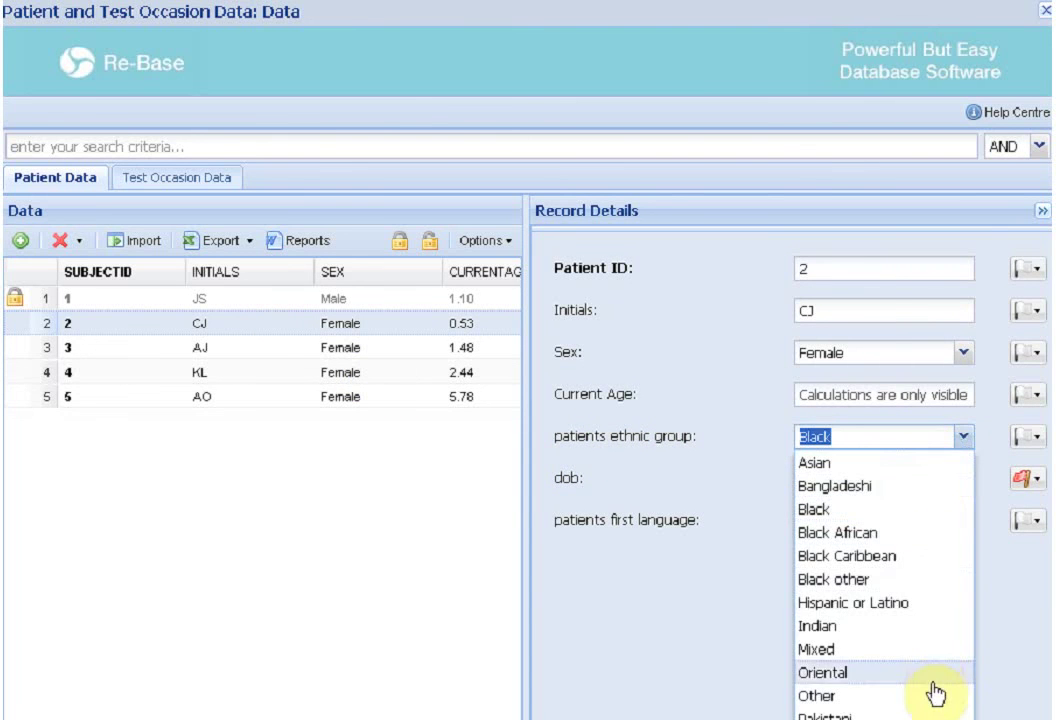
{"action": "left_click", "coordinate": [1012, 472]}
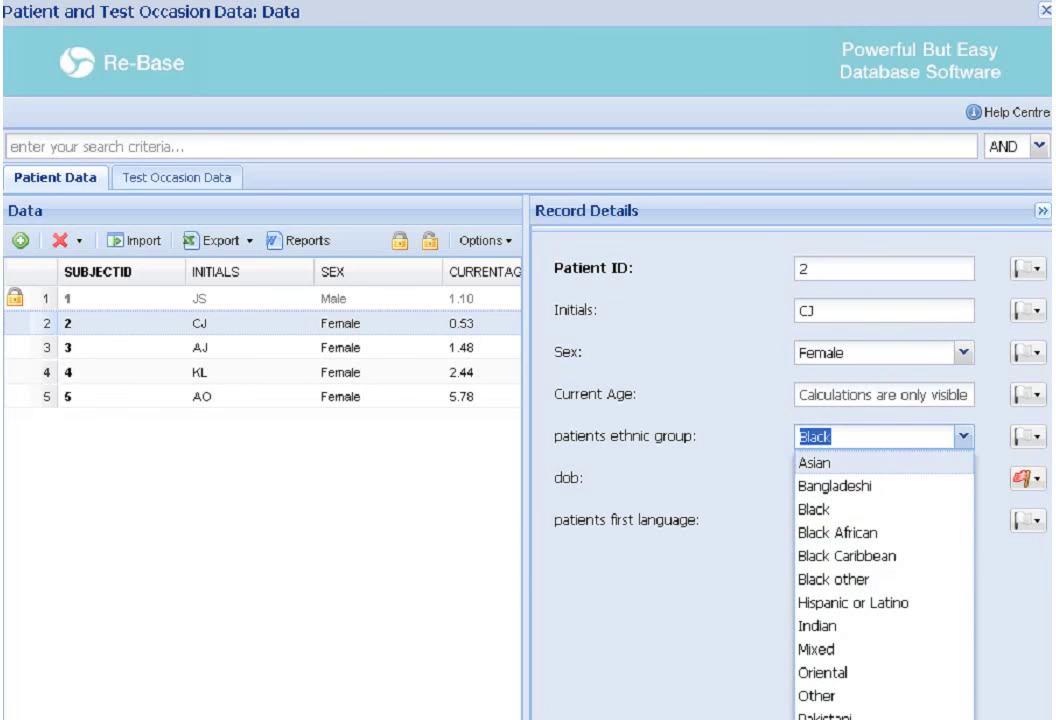
{"action": "left_click", "coordinate": [1045, 10]}
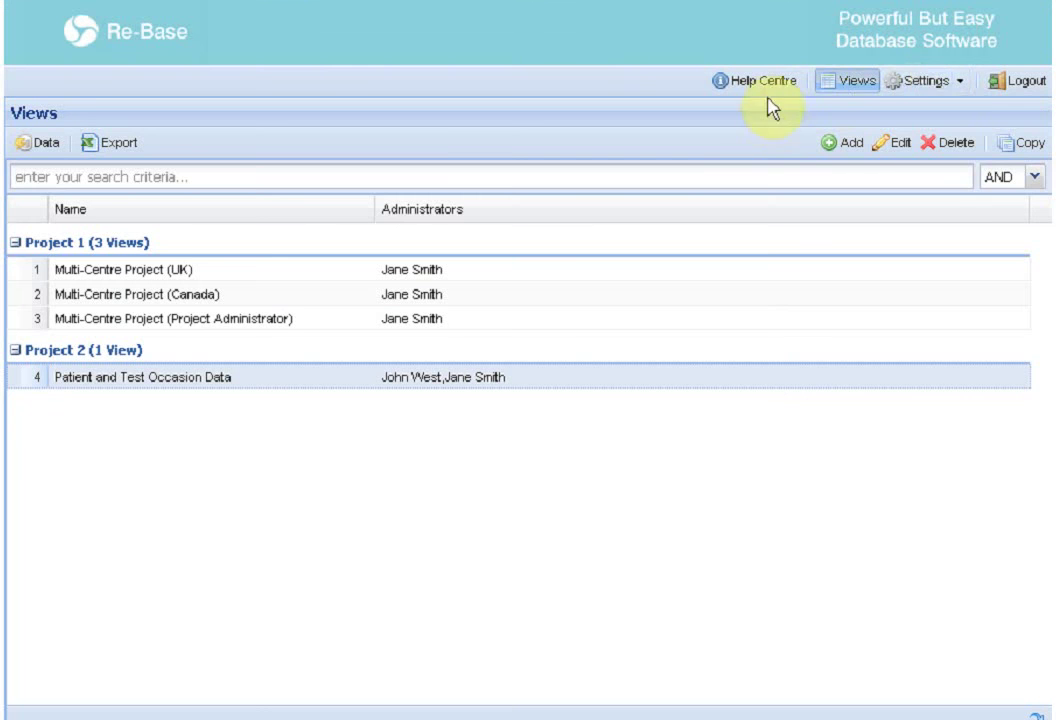
- Return to the project's Questions settings
{"action": "left_click", "coordinate": [950, 82]}
{"action": "left_click", "coordinate": [970, 145]}
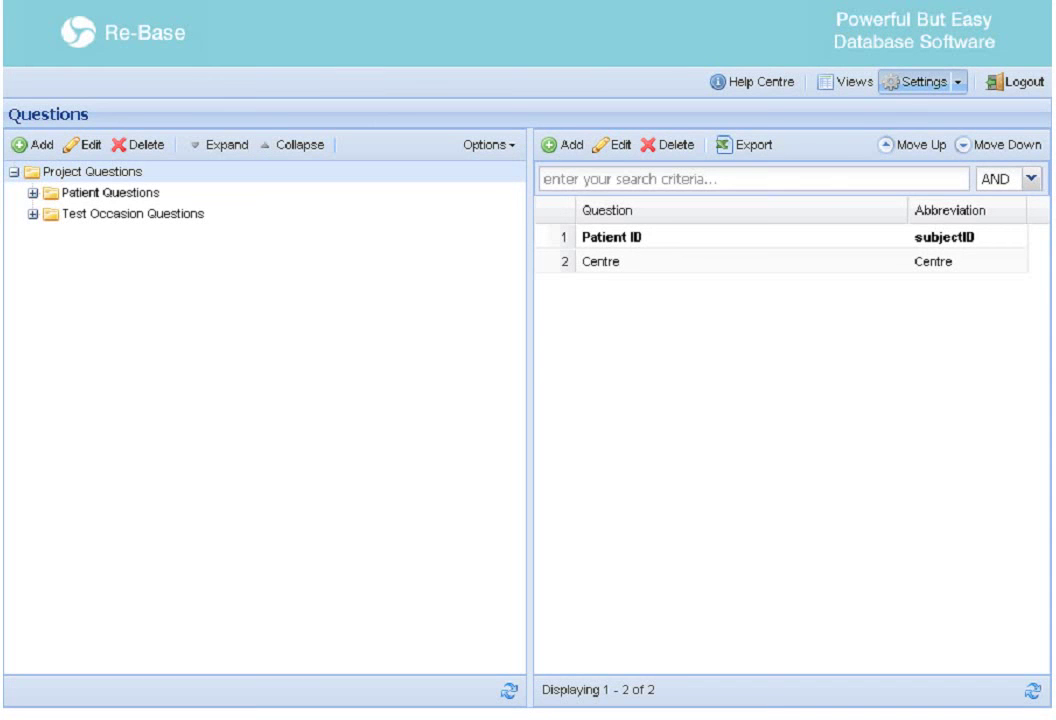
- Open the Current Age question from Personal Details, review its data type and calculation formula, and close it without saving
{"action": "left_click", "coordinate": [32, 192]}
{"action": "left_click", "coordinate": [110, 238]}
{"action": "left_click", "coordinate": [703, 359]}
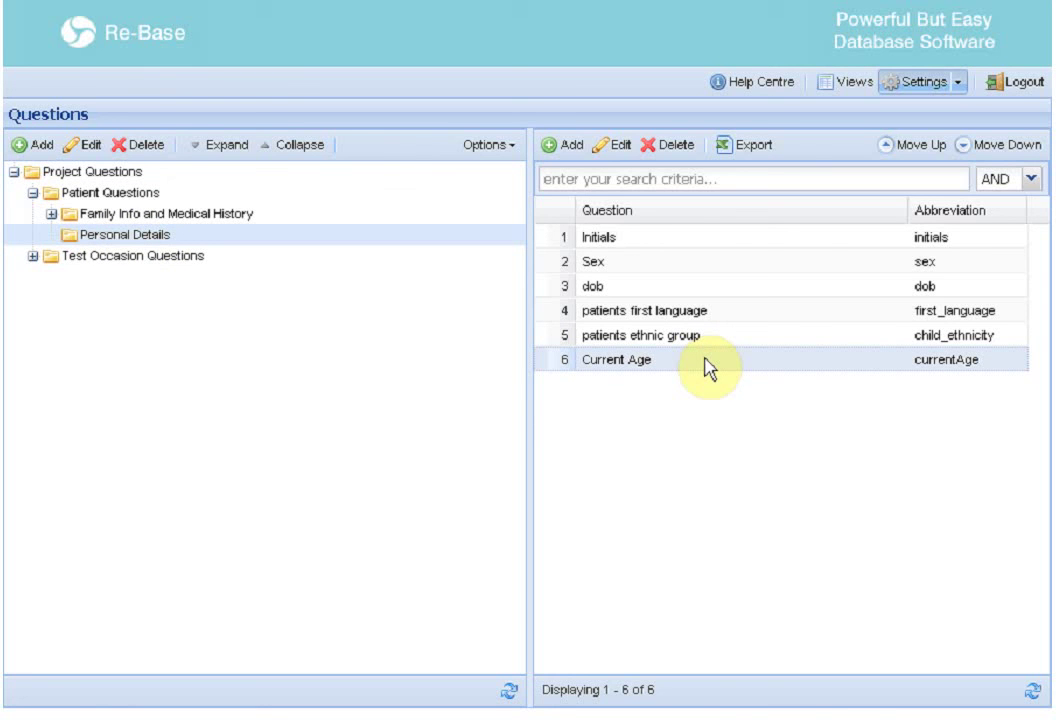
{"action": "left_click", "coordinate": [699, 288]}
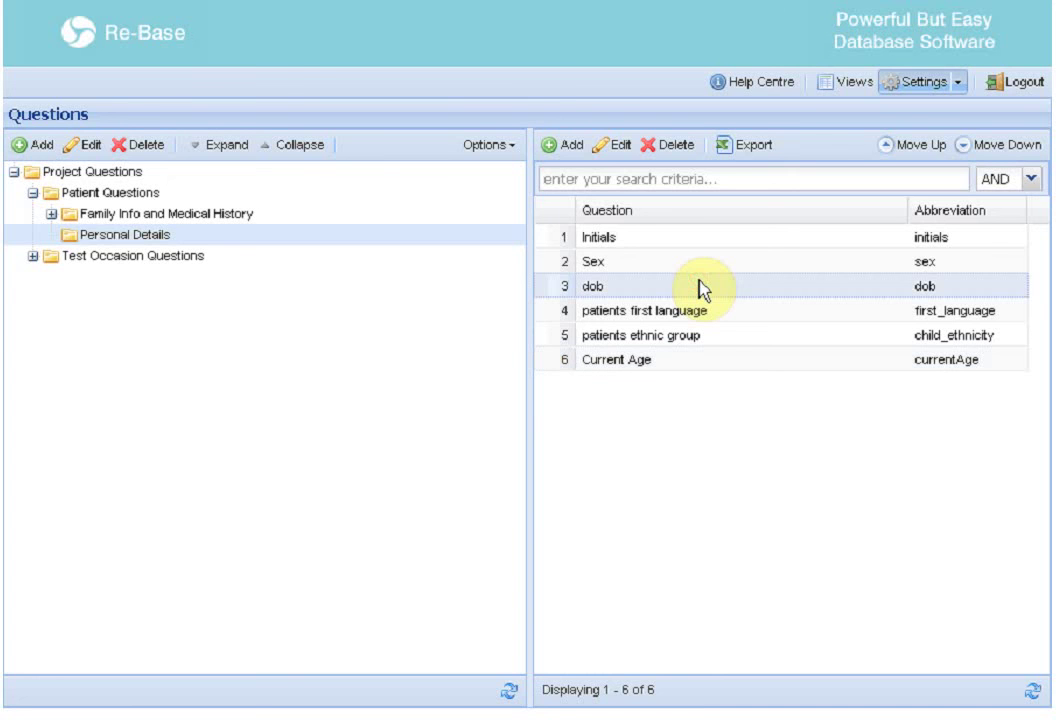
{"action": "left_click", "coordinate": [718, 361]}
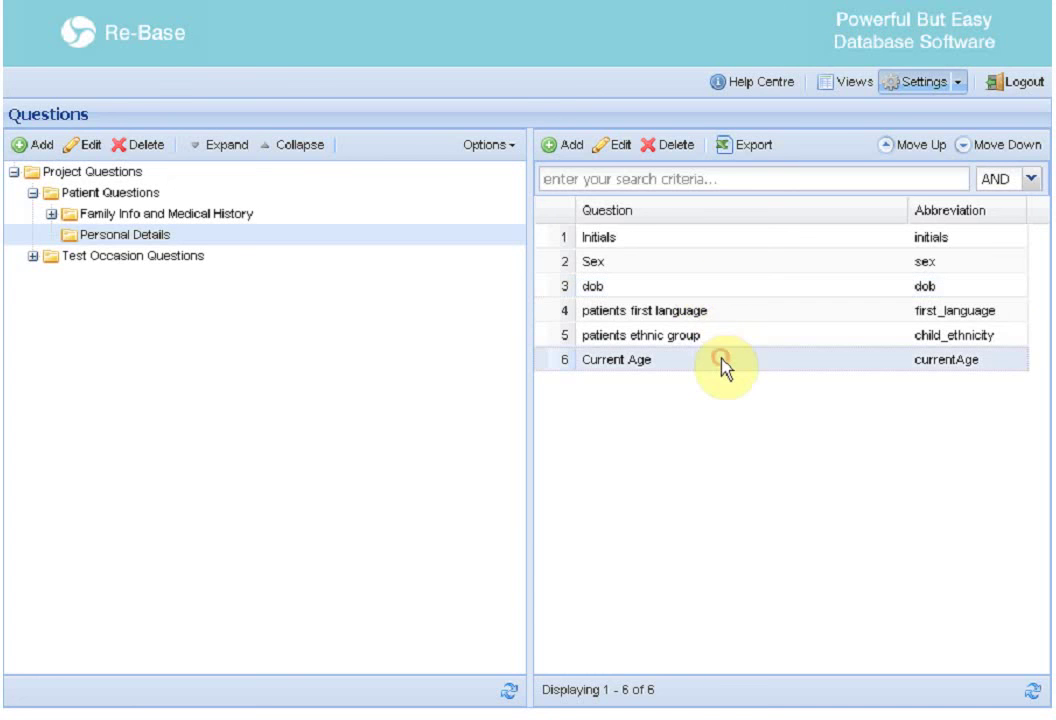
{"action": "left_click", "coordinate": [615, 145]}
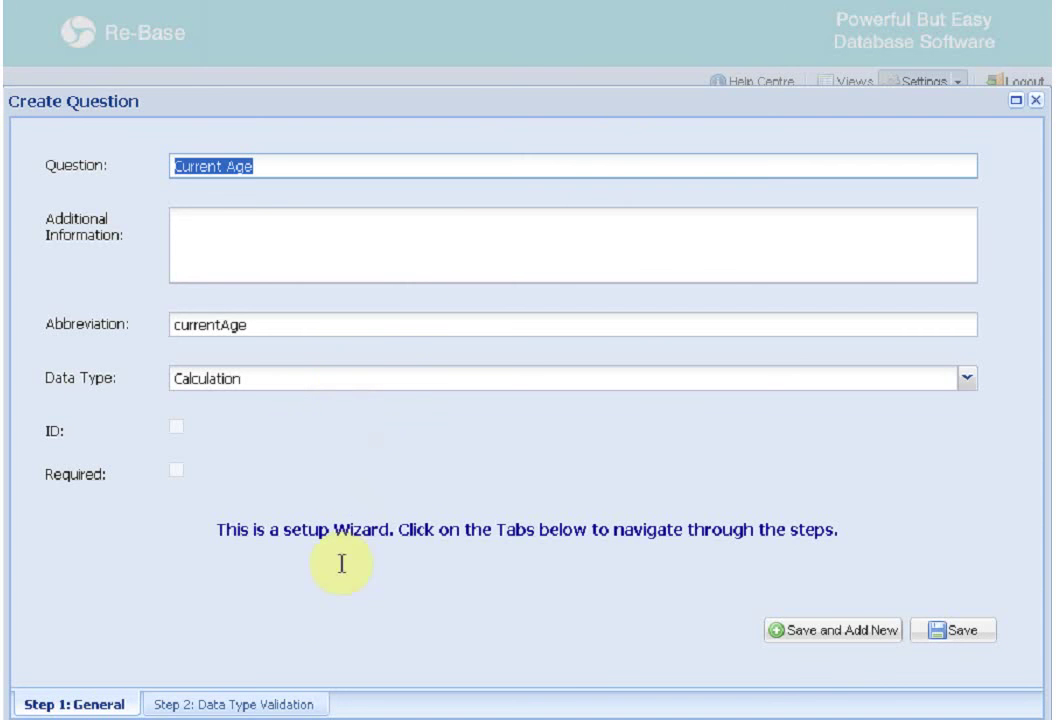
{"action": "left_click", "coordinate": [293, 705]}
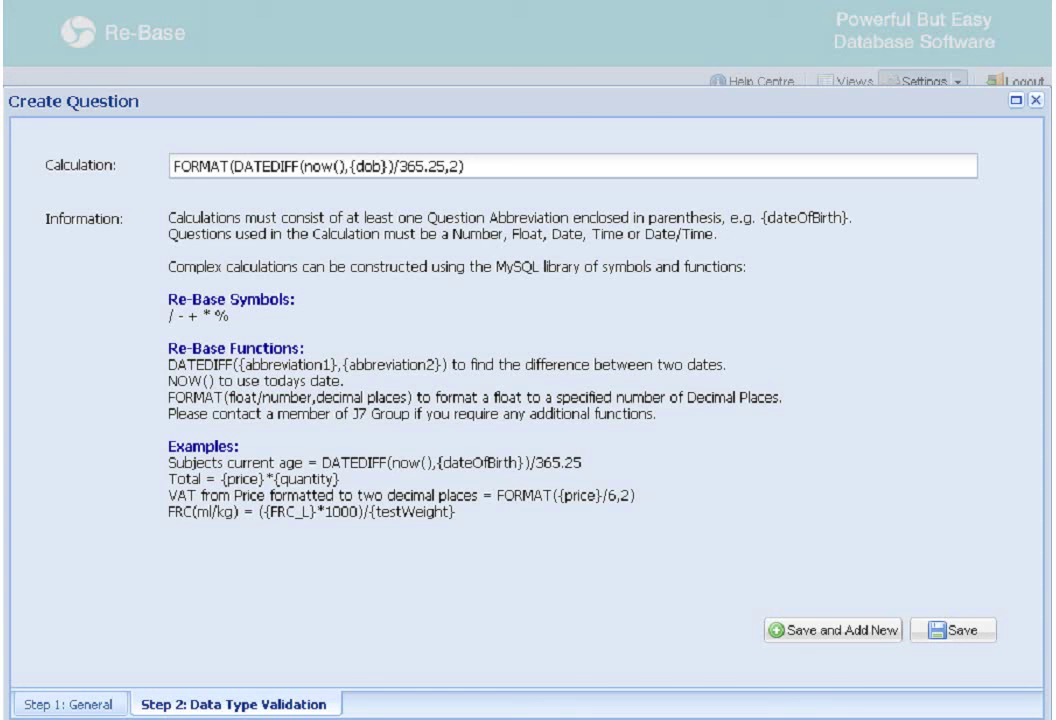
{"action": "left_click", "coordinate": [1036, 101]}
- Open the Patient and Test Occasion Data view, check the calculated current age against each patient's DOB, and close the view
{"action": "left_click", "coordinate": [857, 88]}
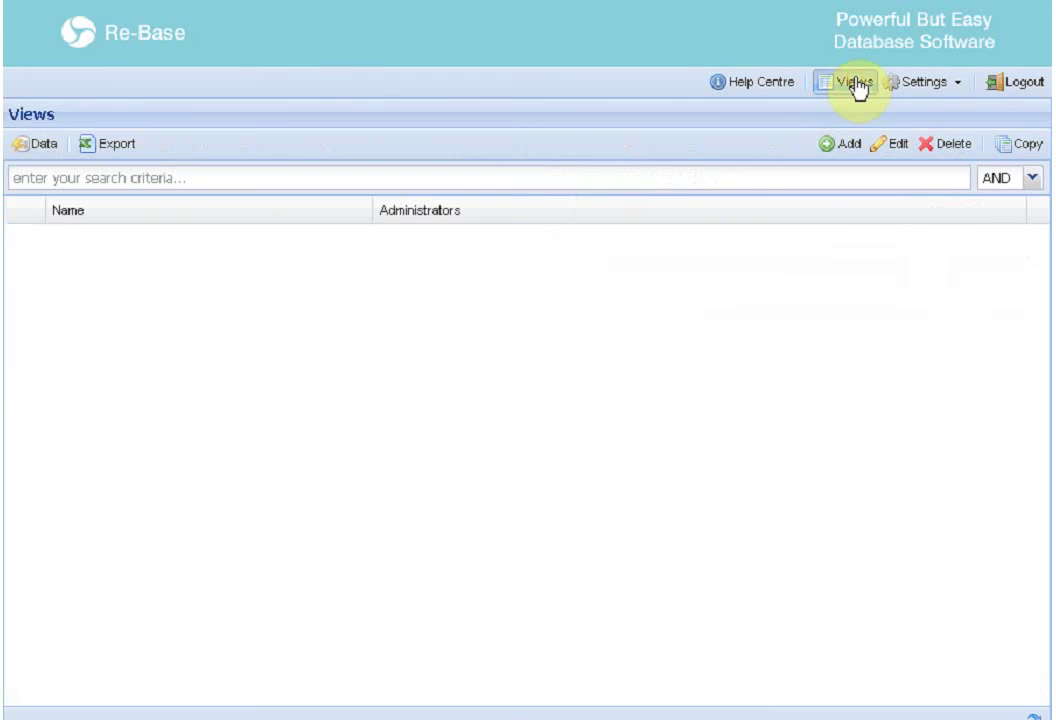
{"action": "double_click", "coordinate": [253, 383]}
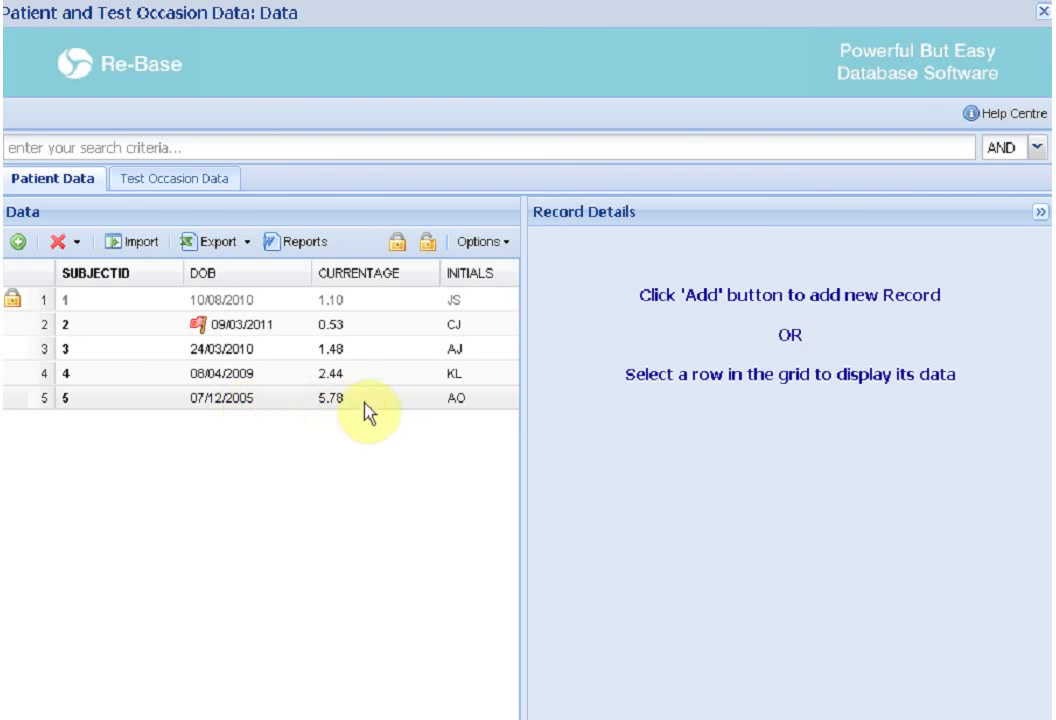
{"action": "left_click", "coordinate": [1040, 12]}
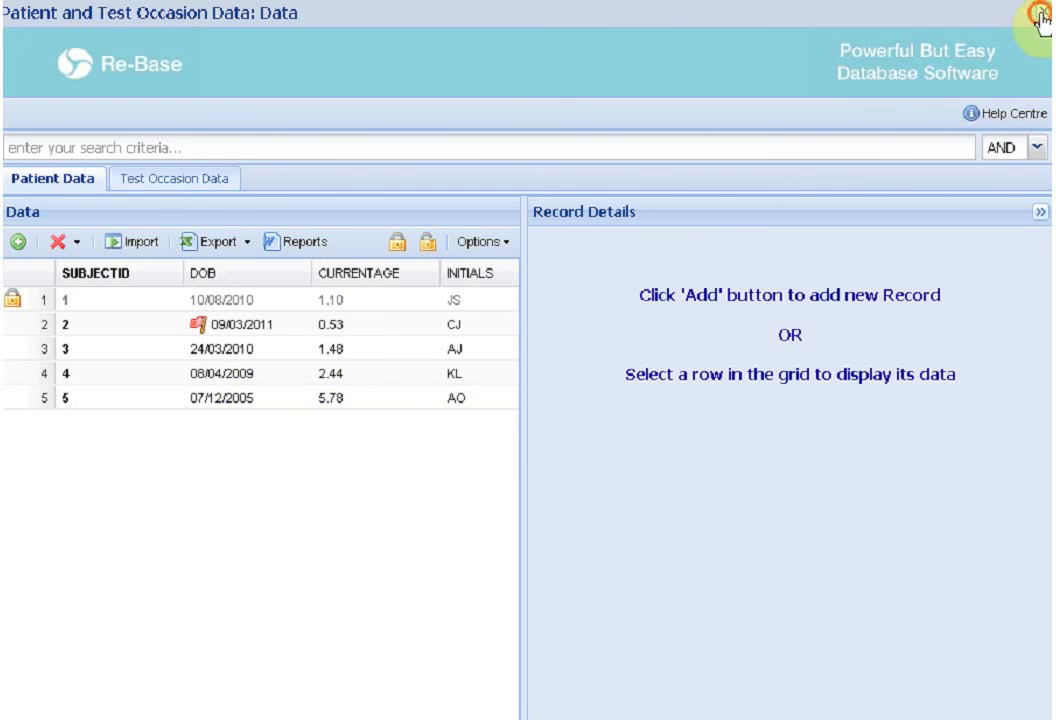
- In the project's Questions settings, reorder patients ethnic group directly below Initials in Personal Details, and place the Personal Details folder above Patient Questions
{"action": "left_click", "coordinate": [958, 86]}
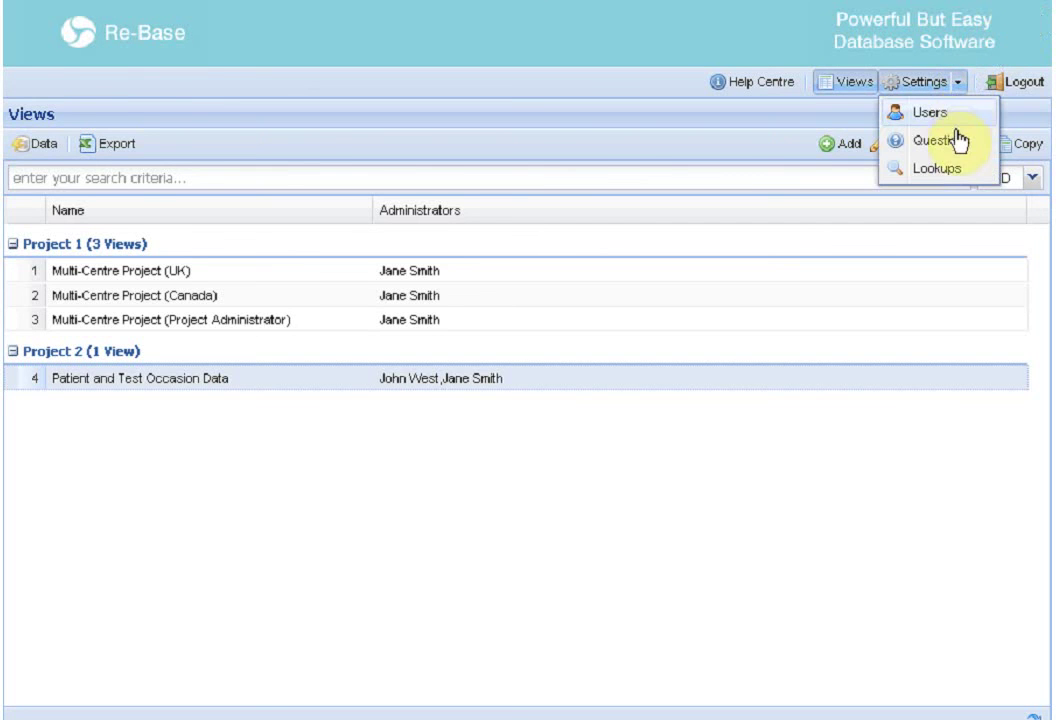
{"action": "left_click", "coordinate": [958, 140]}
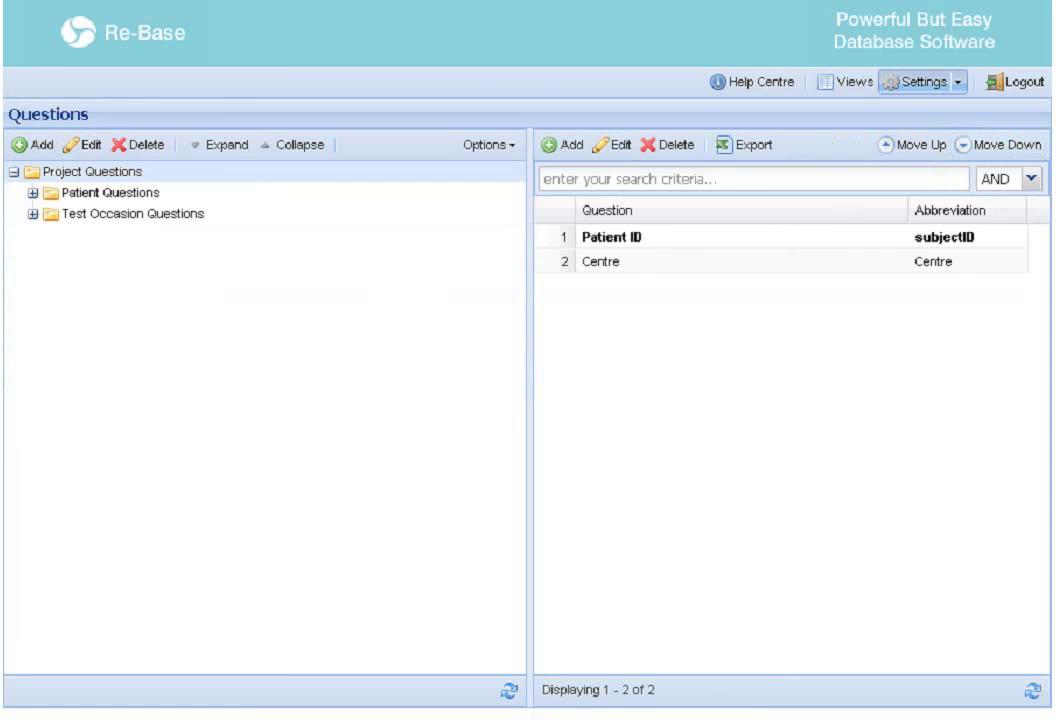
{"action": "left_click", "coordinate": [33, 193]}
{"action": "left_click", "coordinate": [135, 240]}
{"action": "left_click", "coordinate": [636, 335]}
{"action": "left_click_drag", "start_coordinate": [643, 274], "coordinate": [640, 272]}
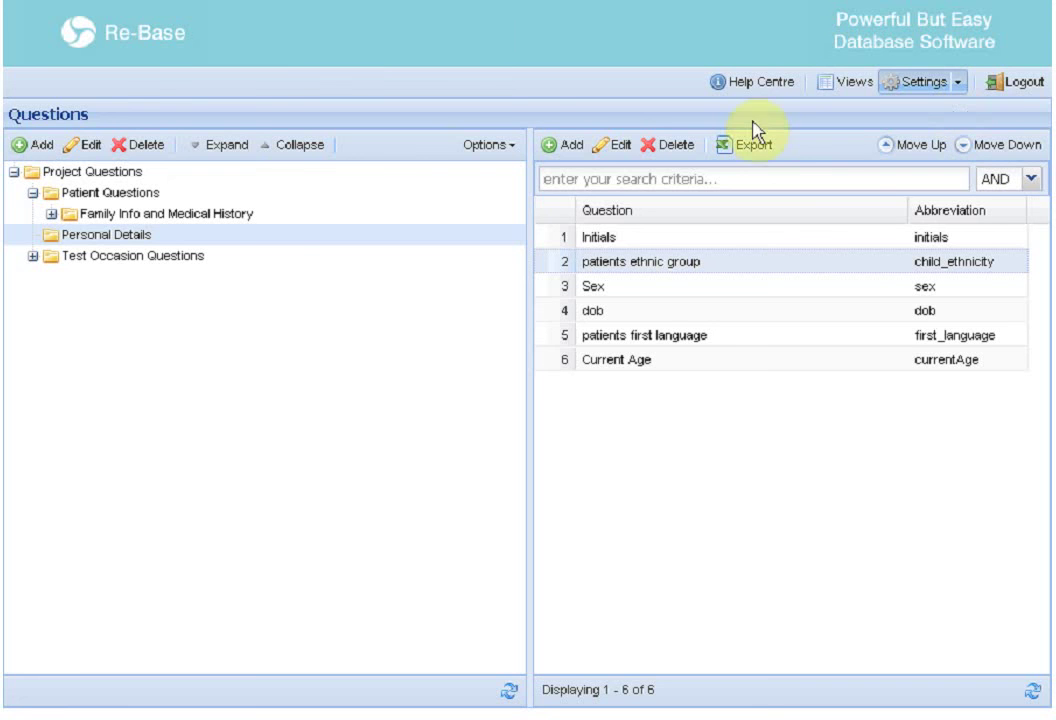
{"action": "left_click_drag", "start_coordinate": [160, 242], "coordinate": [137, 193]}
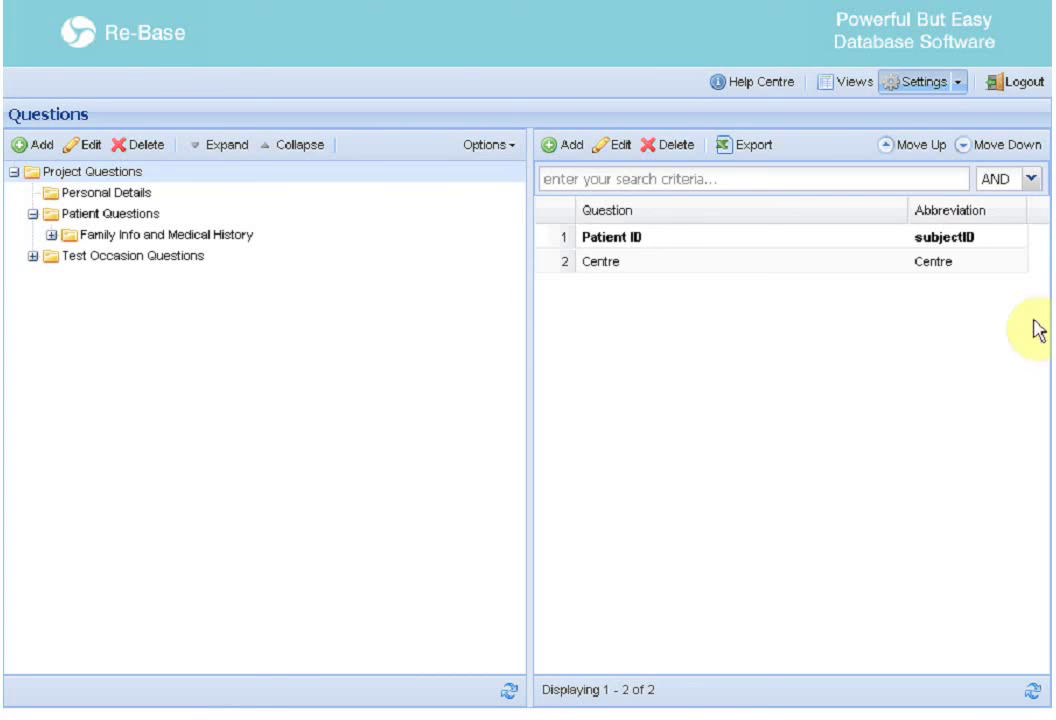
- Compare the questions held in Test Occasion Questions and Project Questions, collapse Patient Questions, and expand the Test Occasion Questions subfolders
{"action": "left_click", "coordinate": [243, 260]}
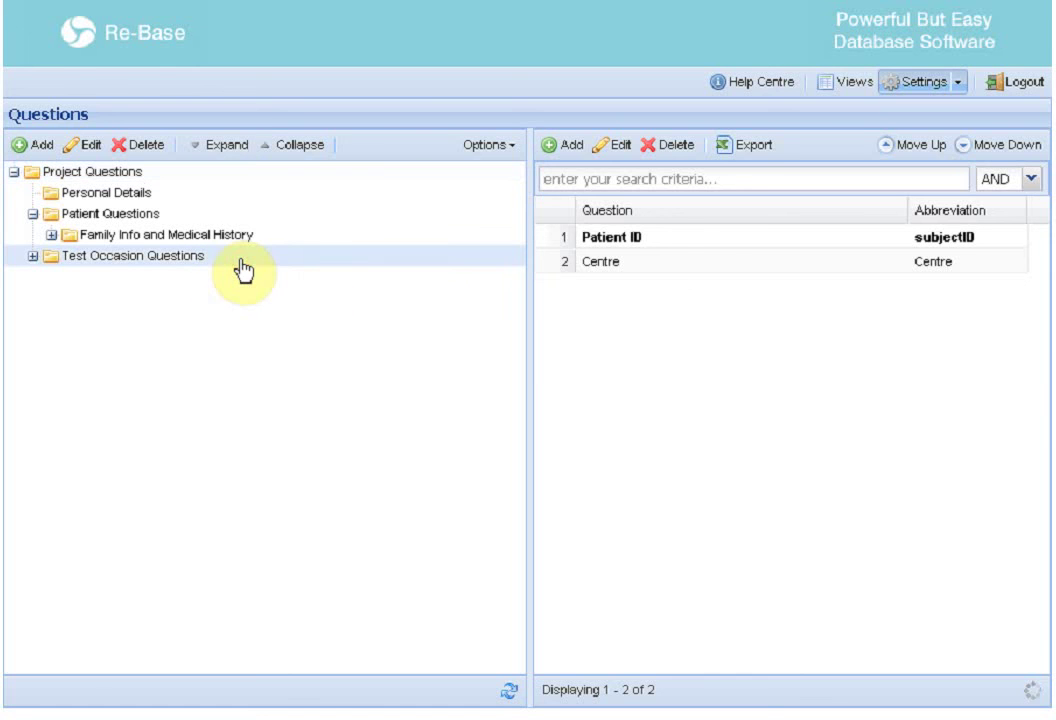
{"action": "left_click", "coordinate": [736, 268]}
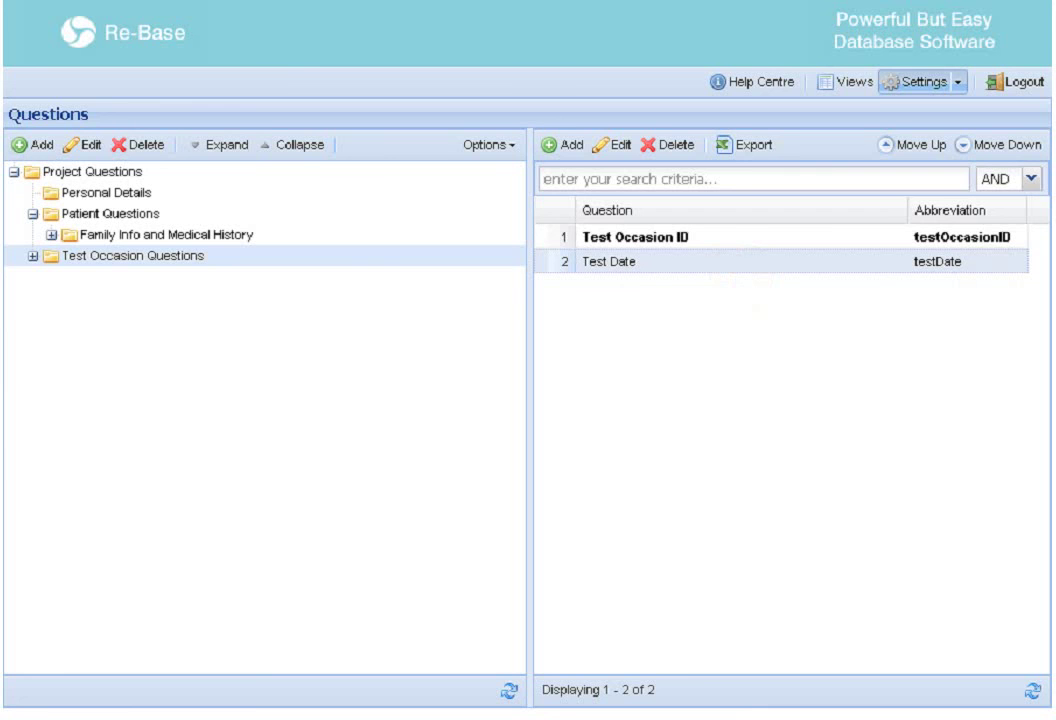
{"action": "left_click", "coordinate": [262, 172]}
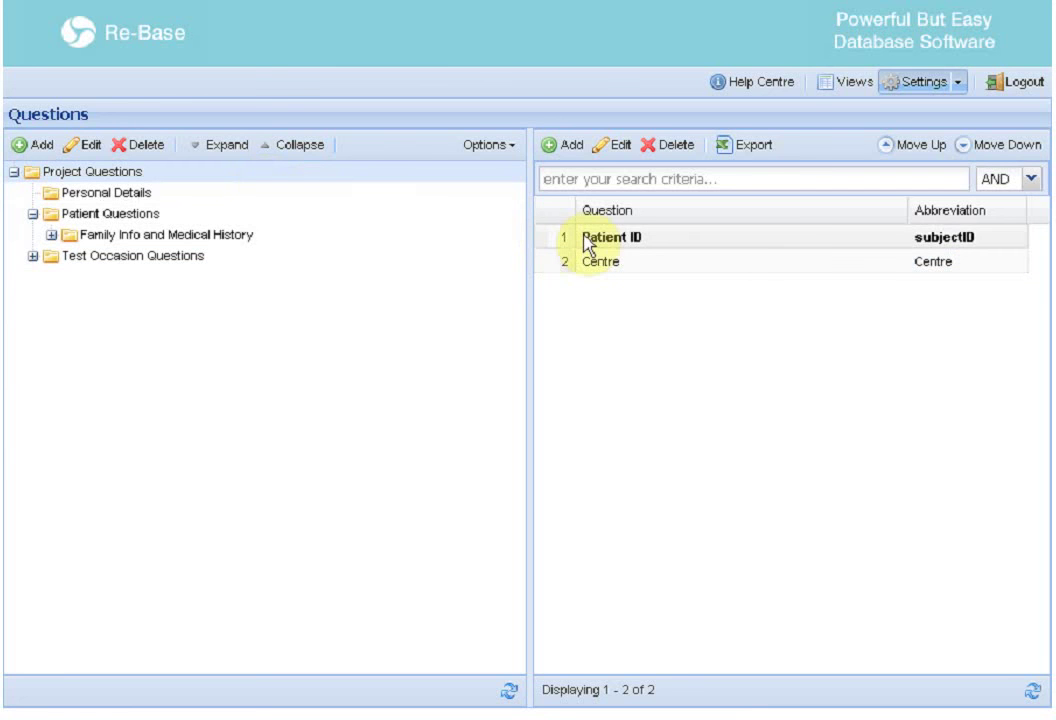
{"action": "left_click", "coordinate": [288, 256]}
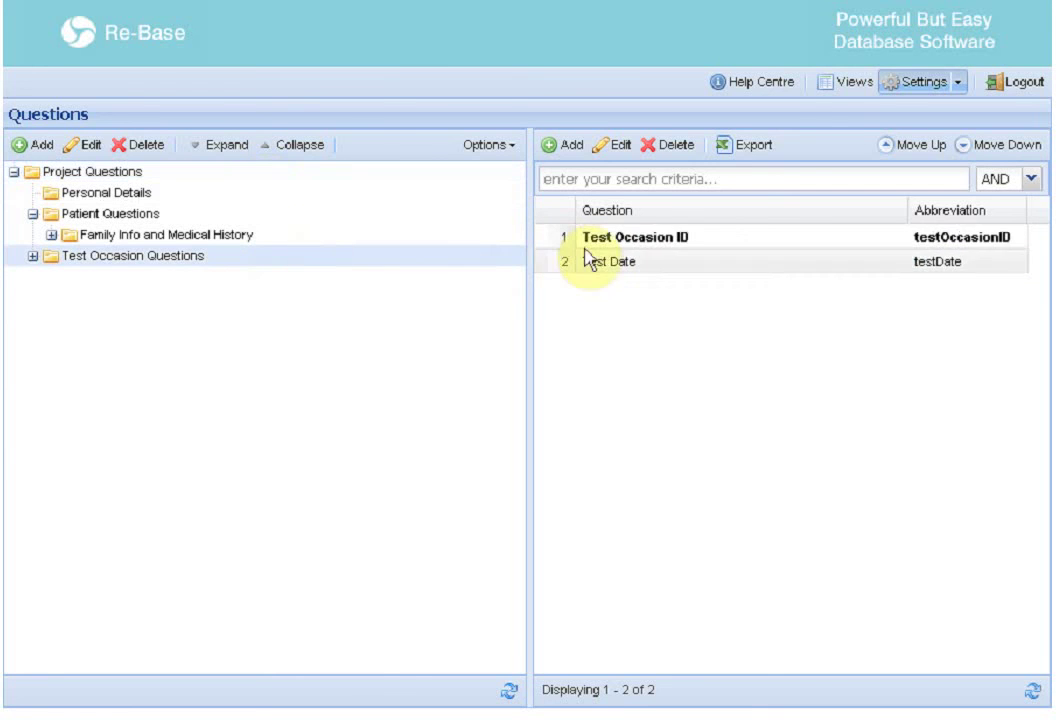
{"action": "left_click", "coordinate": [640, 263]}
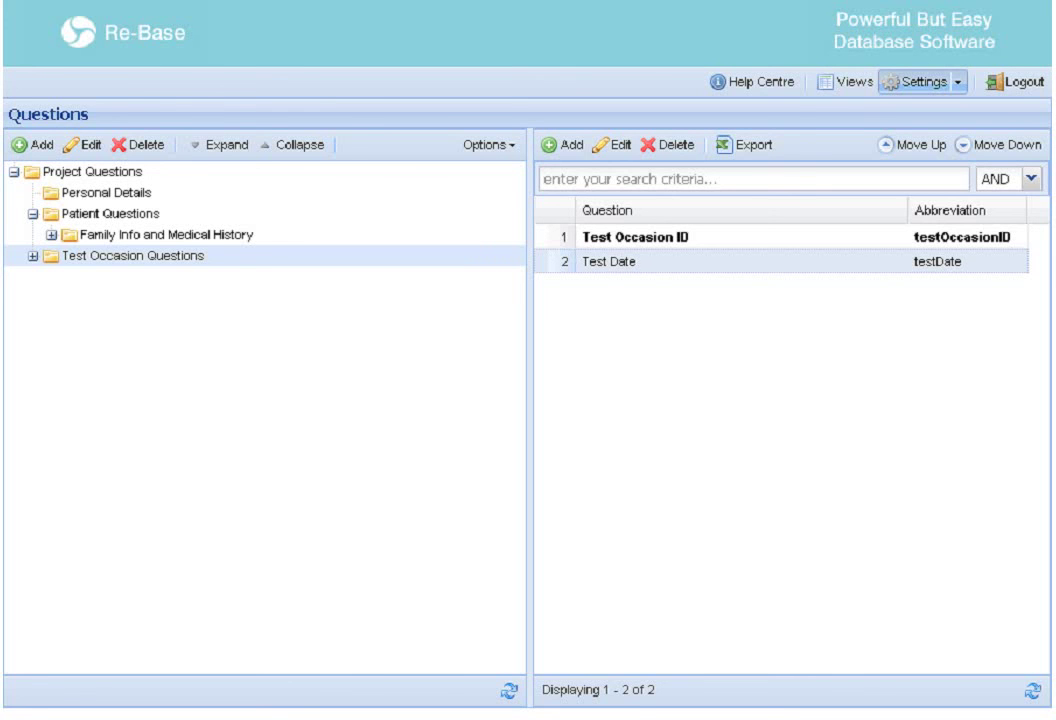
{"action": "key", "text": "Right"}
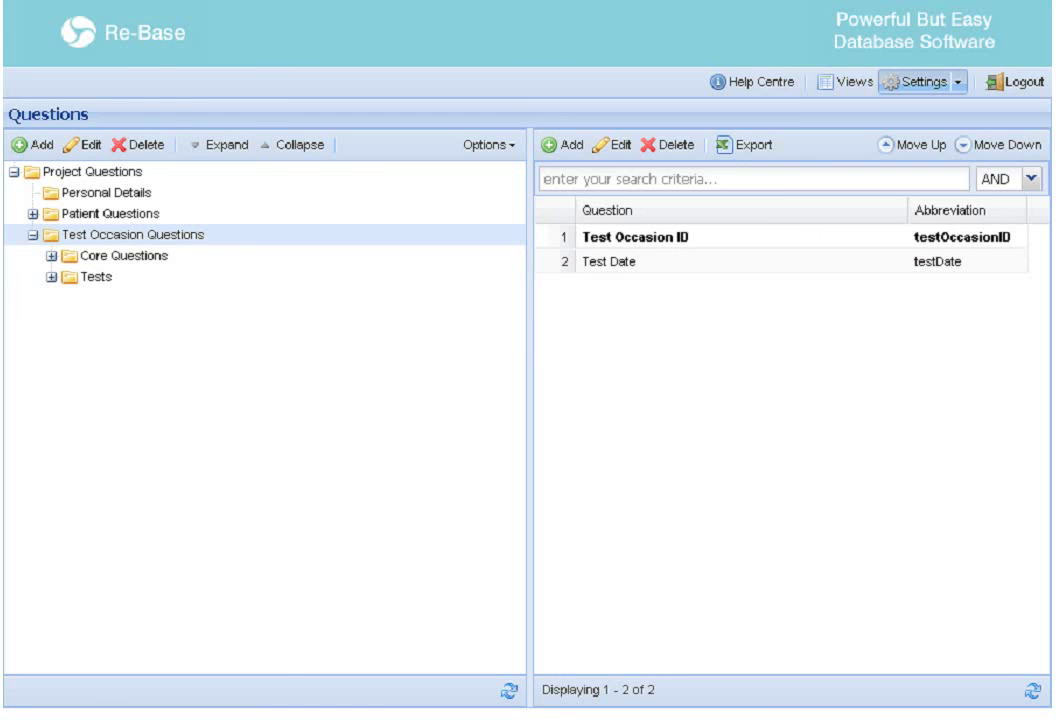